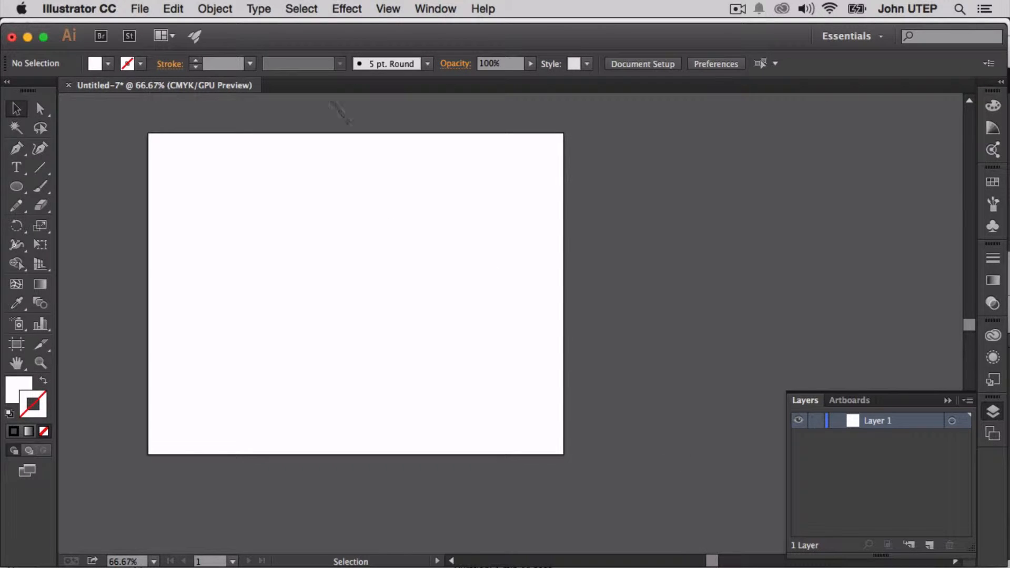
- Place pen-tool-01-tracing.tif from the Desktop as an embedded image, aligned to the artboard's upper-left corner
{"action": "left_click", "coordinate": [141, 9]}
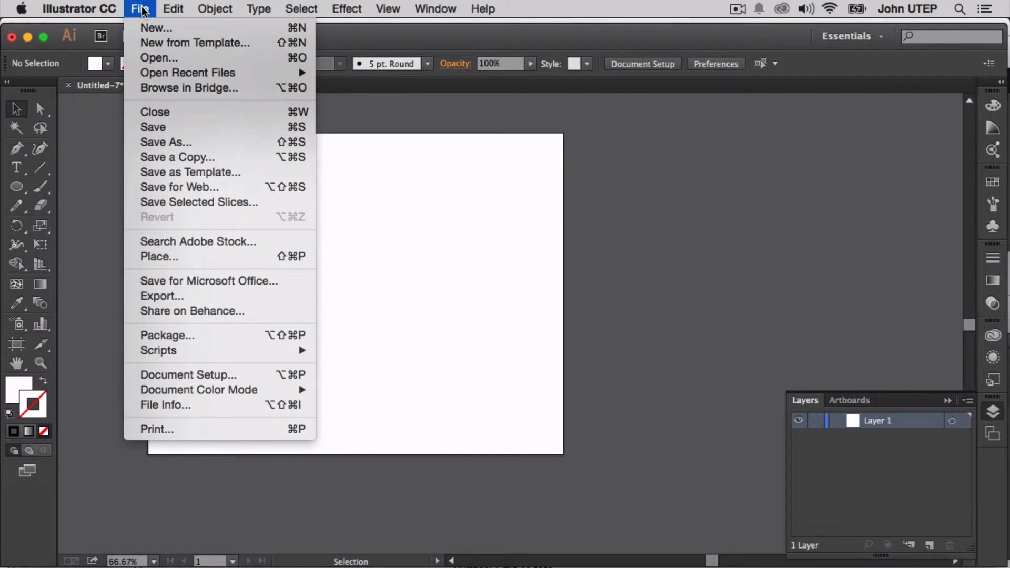
{"action": "left_click", "coordinate": [148, 257]}
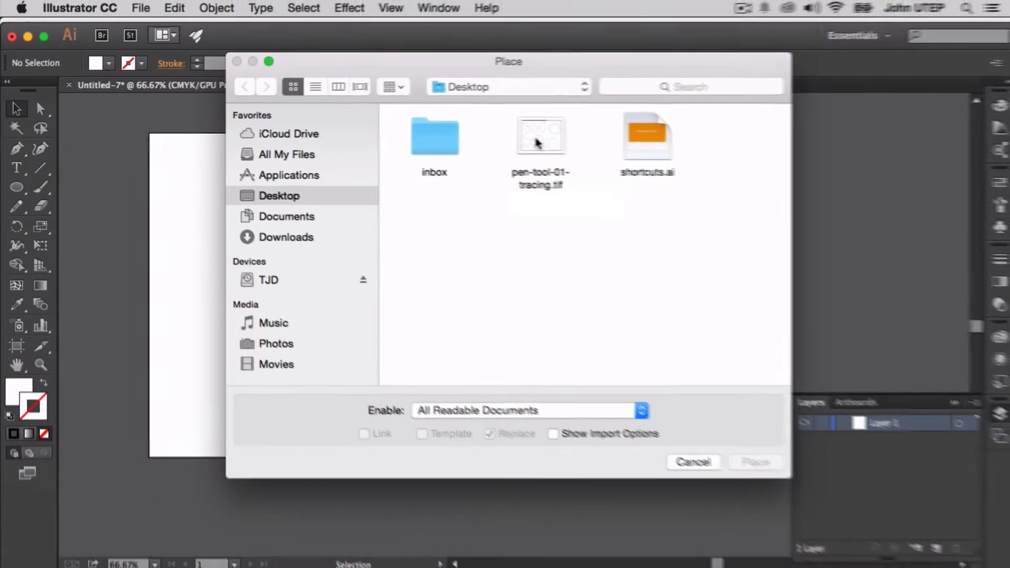
{"action": "left_click", "coordinate": [534, 142]}
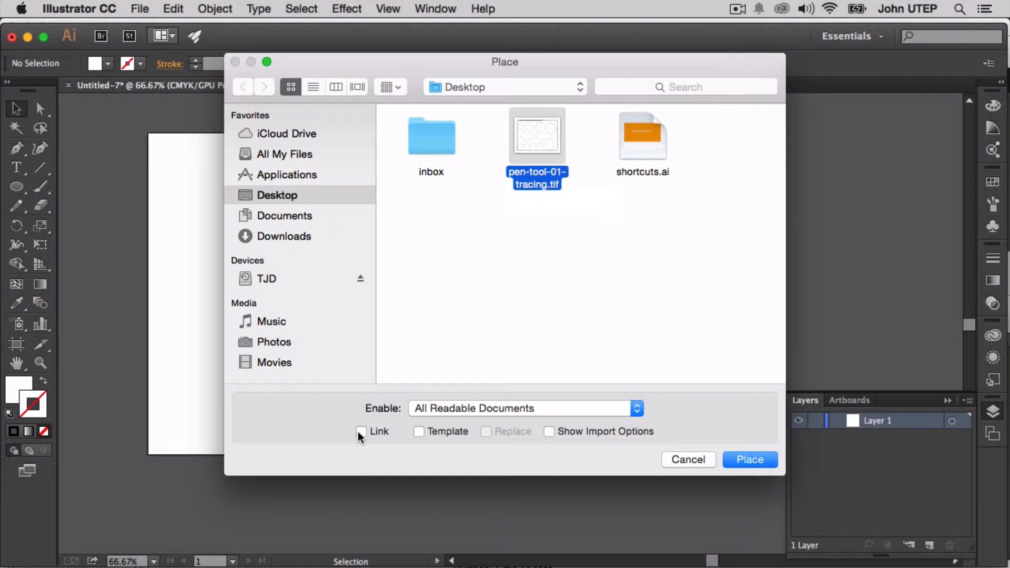
{"action": "left_click", "coordinate": [743, 463]}
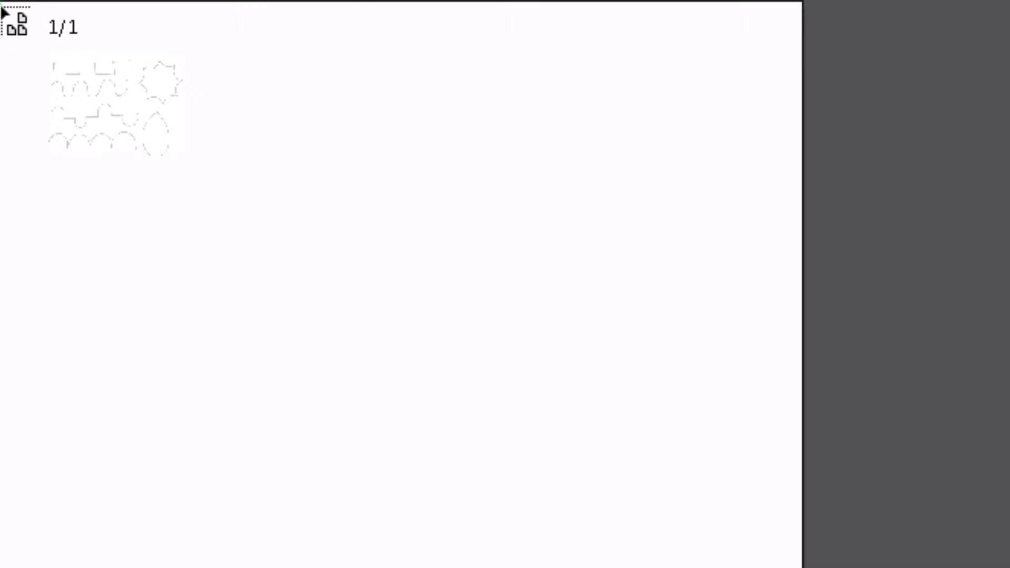
{"action": "left_click", "coordinate": [2, 8]}
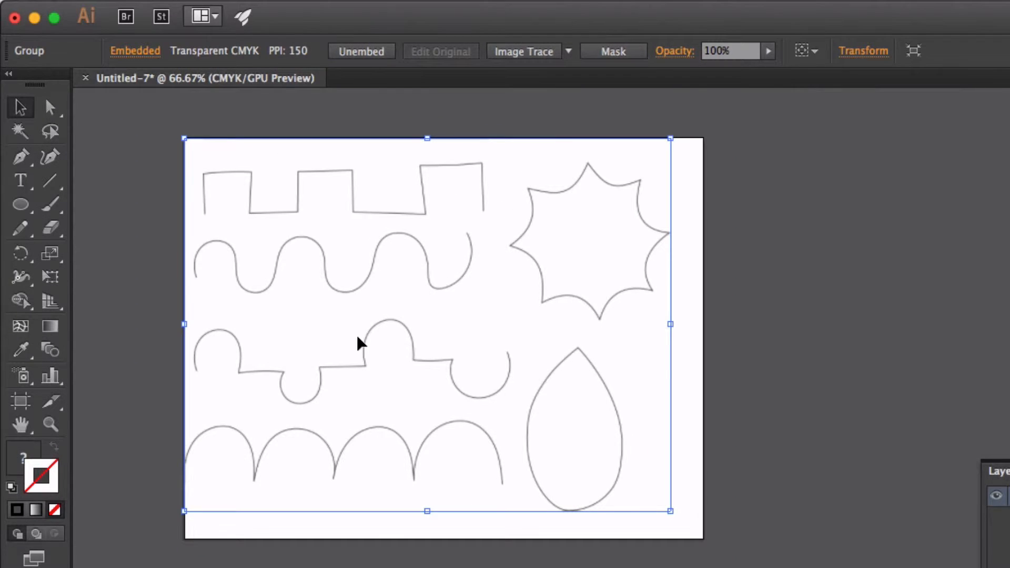
- Move the placed tracing image slightly right and down on the artboard and view the document at 100%
{"action": "left_click_drag", "start_coordinate": [357, 337], "coordinate": [383, 343]}
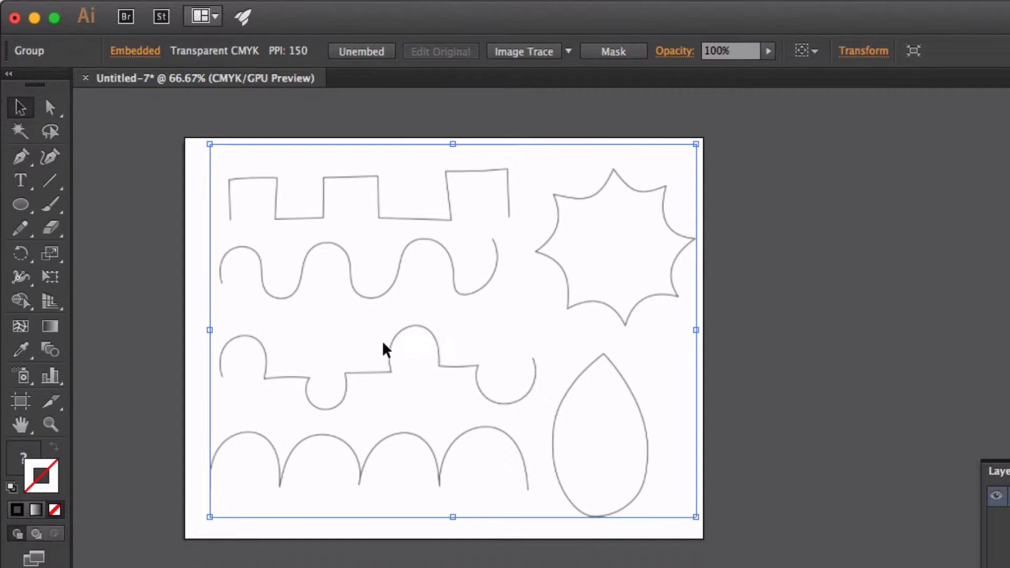
{"action": "scroll", "coordinate": [383, 343], "scroll_direction": "up", "scroll_amount": 1}
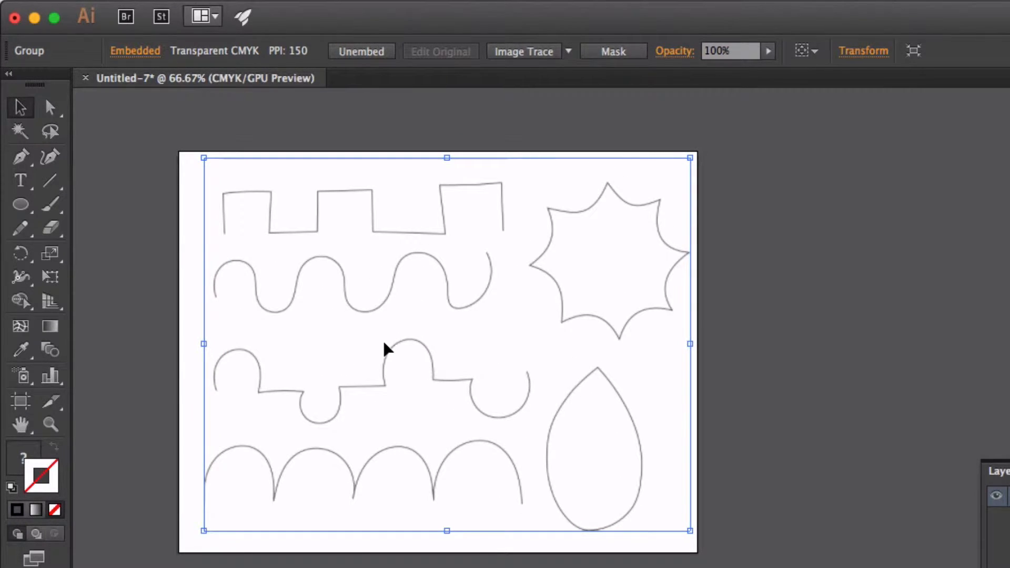
{"action": "key", "text": "super+1"}
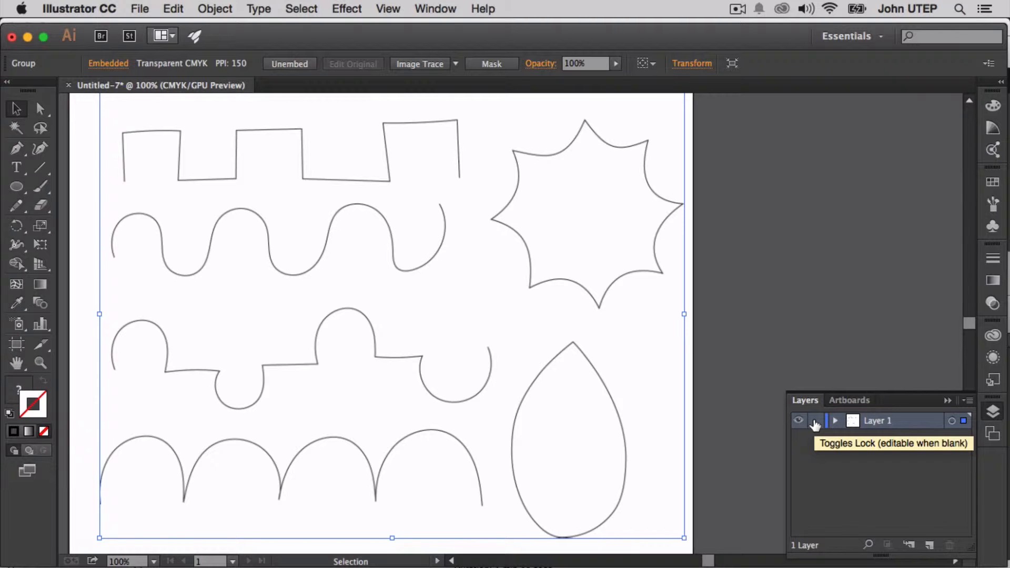
- Lock Layer 1 holding the template image and add a new layer named "tracing" above it
{"action": "left_click", "coordinate": [815, 421]}
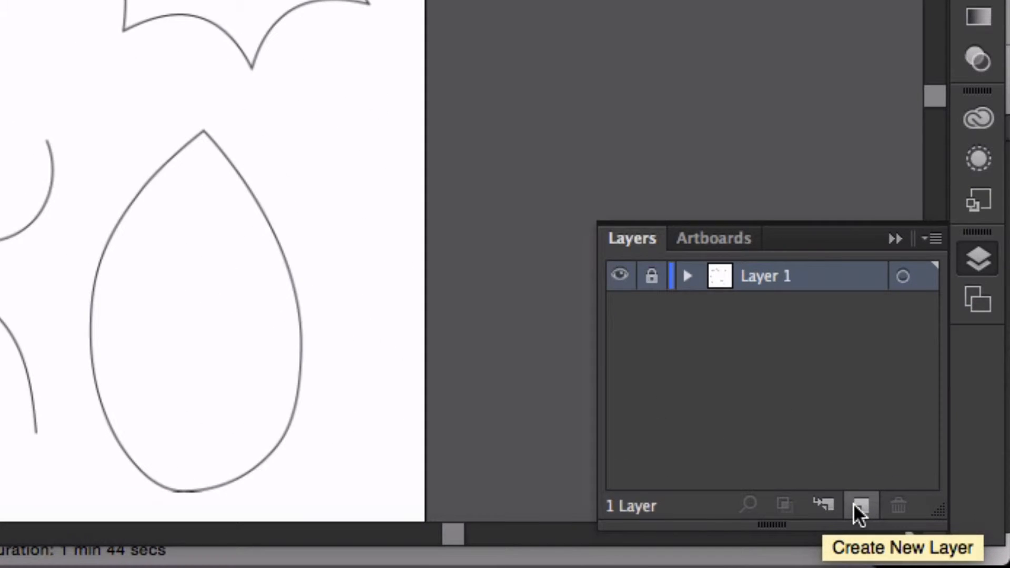
{"action": "left_click", "coordinate": [861, 505]}
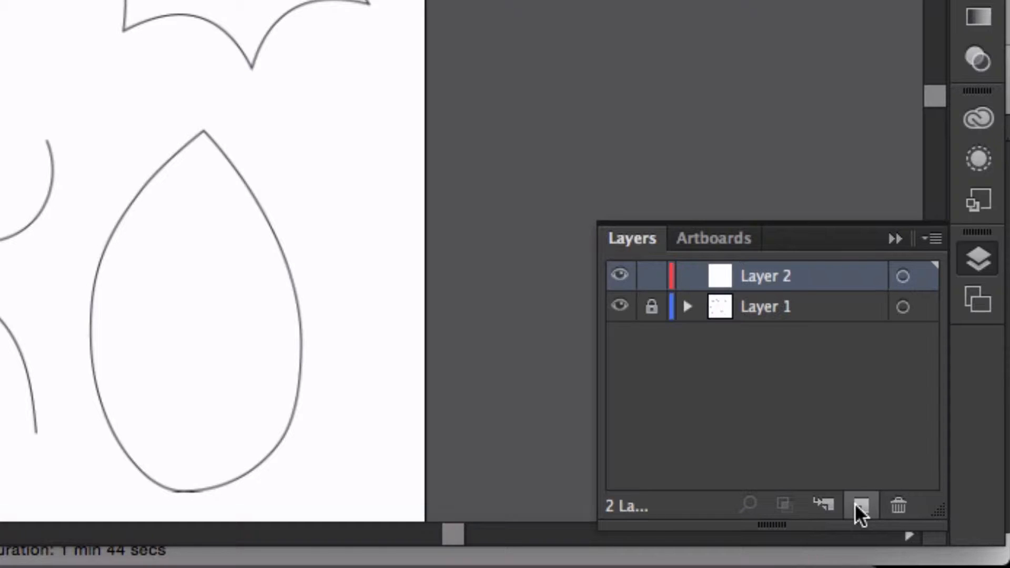
{"action": "double_click", "coordinate": [775, 276]}
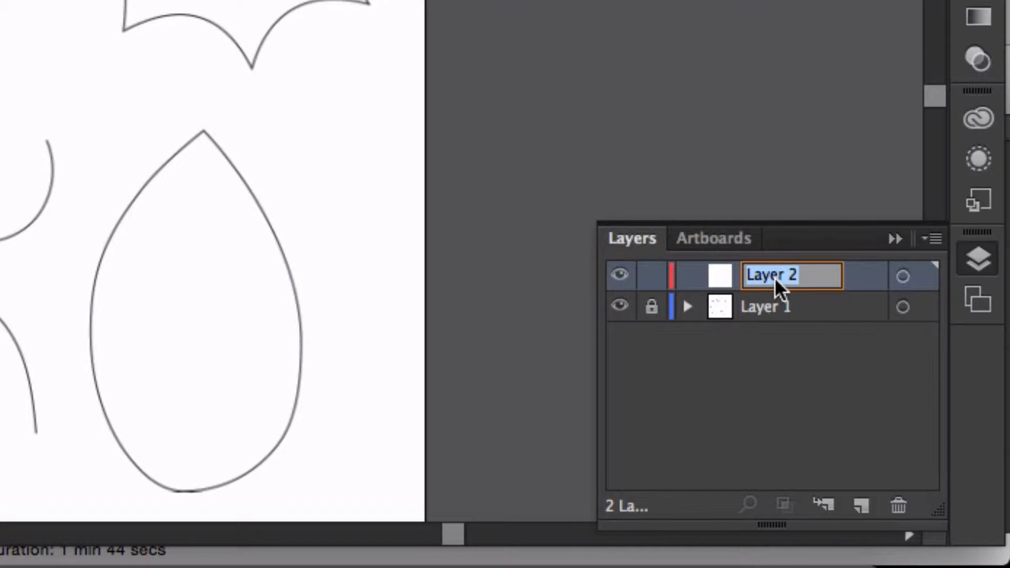
{"action": "type", "text": "tracing"}
{"action": "left_click", "coordinate": [865, 271]}
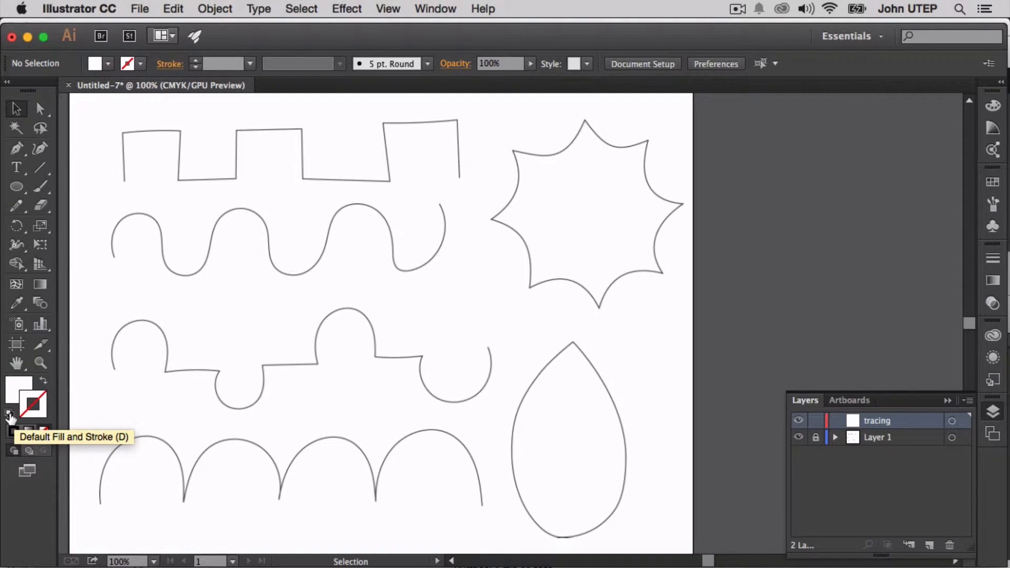
- Reset the fill and stroke to their defaults and set the stroke to a blue swatch
{"action": "left_click", "coordinate": [10, 416]}
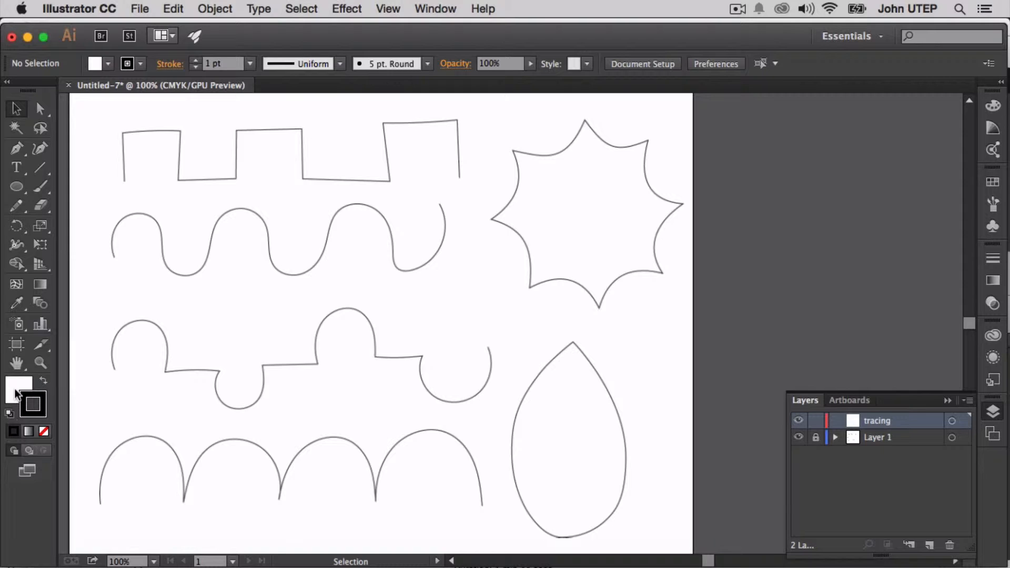
{"action": "left_click", "coordinate": [18, 392]}
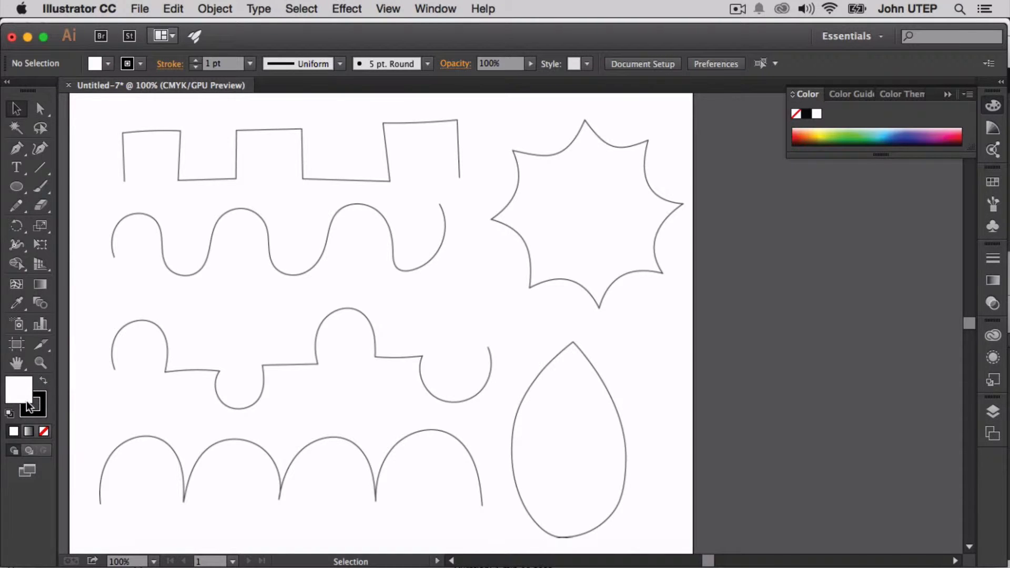
{"action": "left_click", "coordinate": [44, 408]}
{"action": "left_click", "coordinate": [140, 64]}
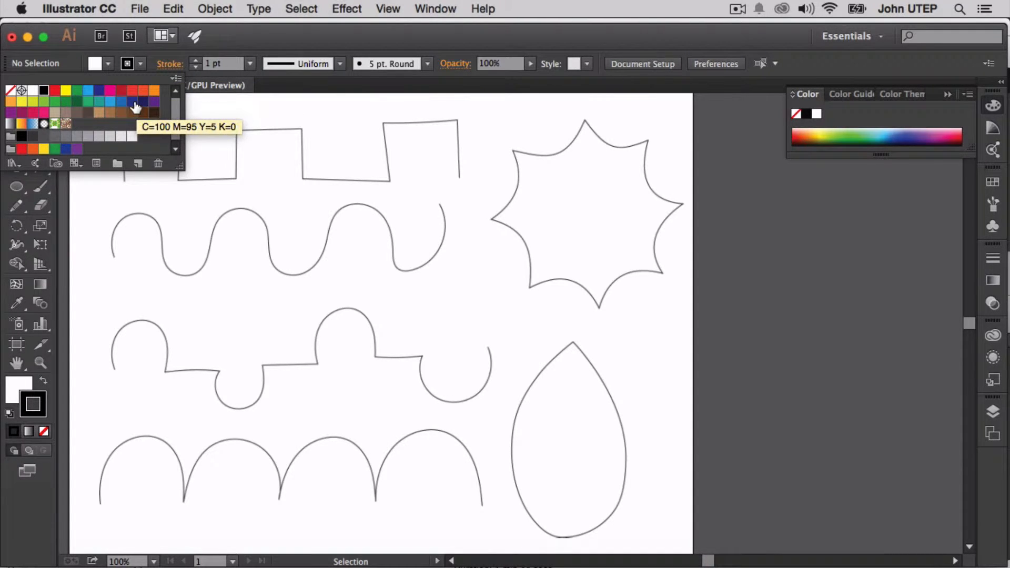
{"action": "left_click", "coordinate": [100, 98]}
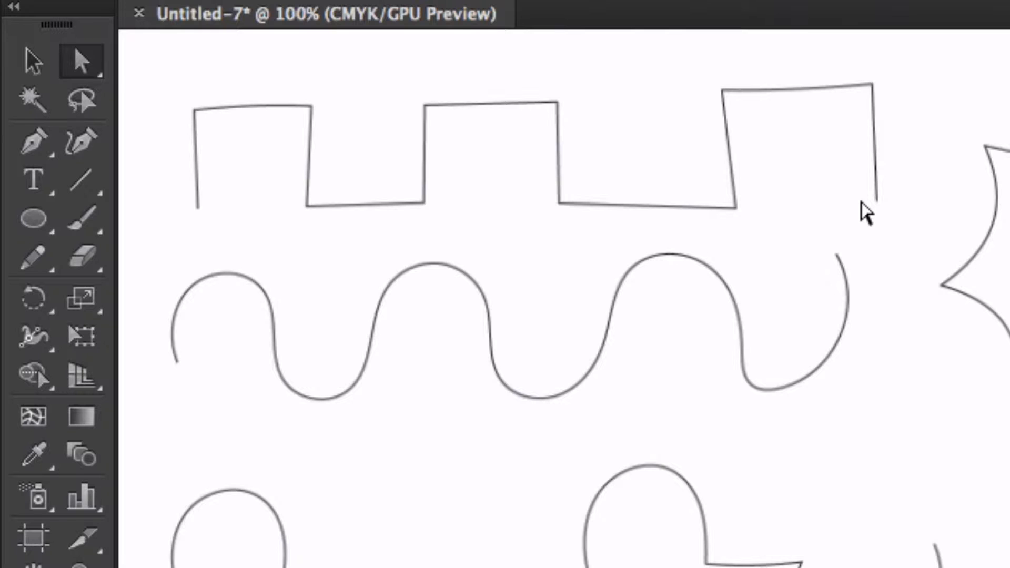
- Start a straight-segment Pen path over the template's square-wave line, tracing the first bump and the base up to the second
{"action": "left_click", "coordinate": [33, 143]}
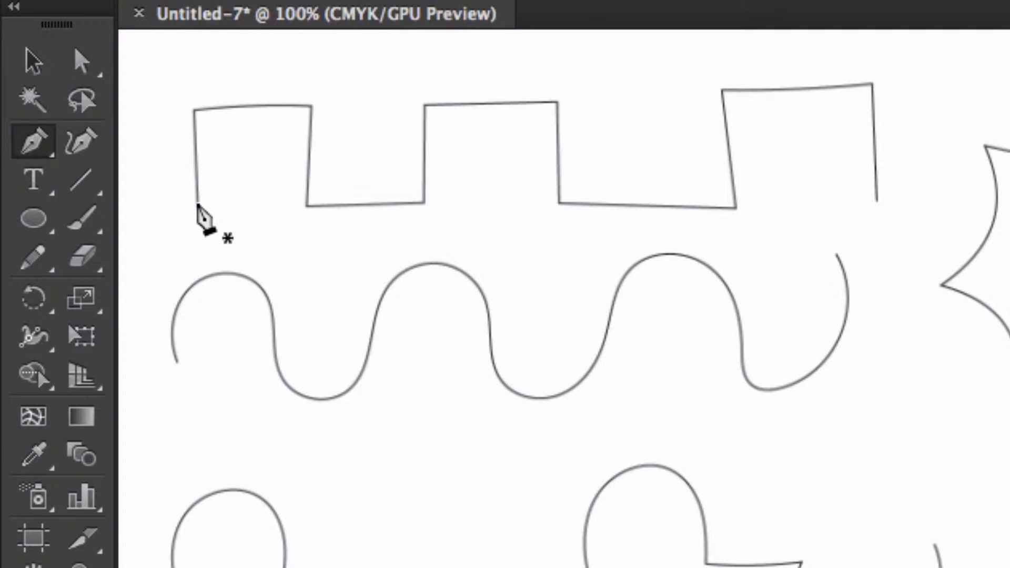
{"action": "key", "text": "Caps_Lock"}
{"action": "left_click", "coordinate": [200, 209]}
{"action": "left_click", "coordinate": [200, 109]}
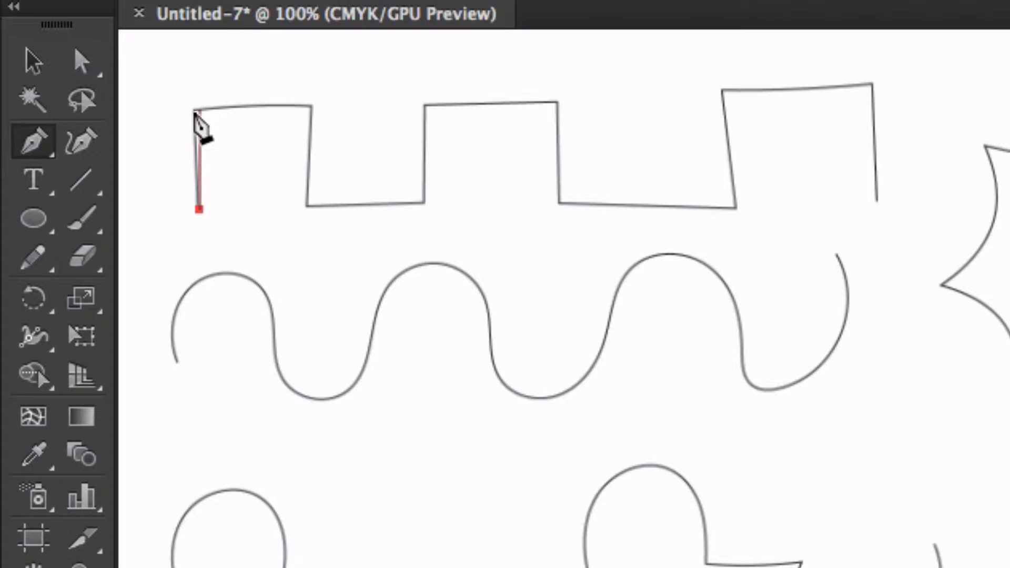
{"action": "left_click", "coordinate": [314, 108]}
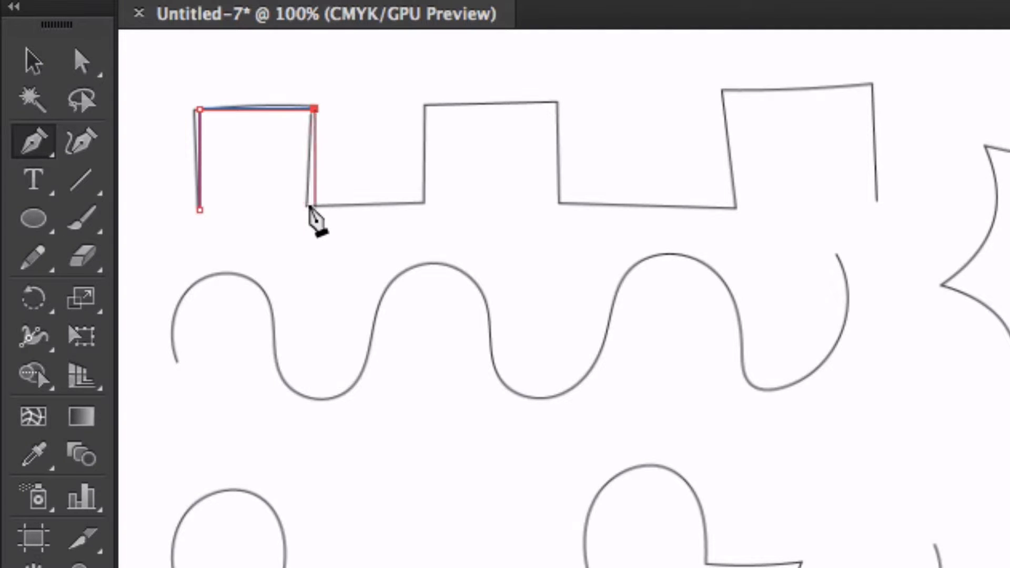
{"action": "left_click", "coordinate": [314, 207]}
{"action": "key", "text": "Escape"}
{"action": "left_click", "coordinate": [429, 210]}
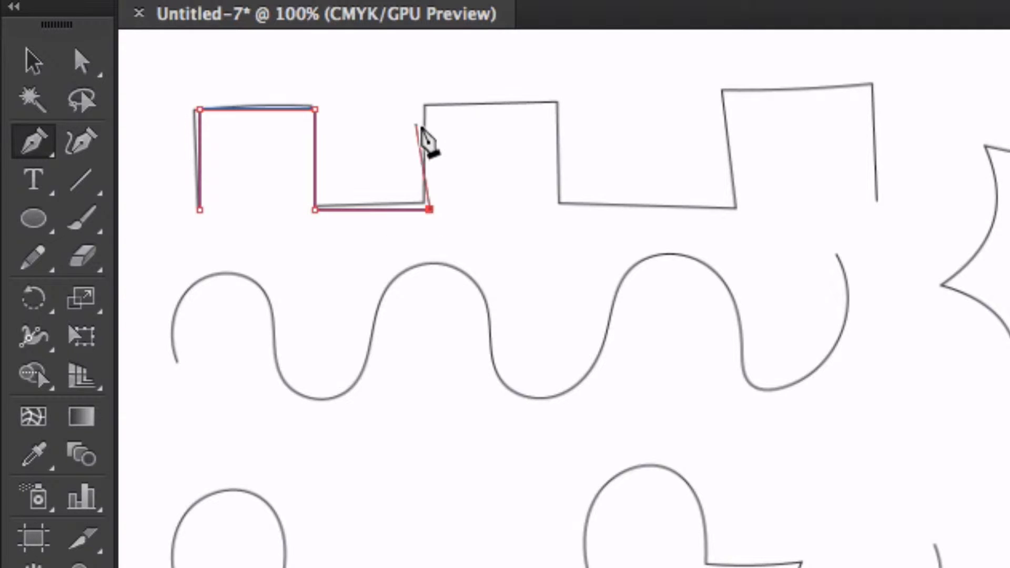
- Continue the straight-segment path over the second and third bumps to the line's right end, finish it and deselect it
{"action": "left_click", "coordinate": [429, 108]}
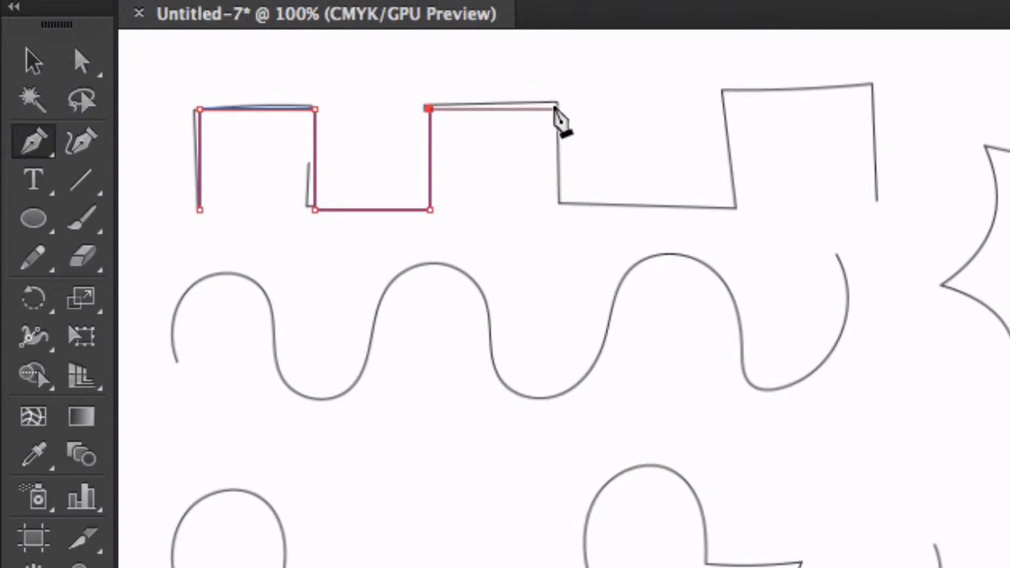
{"action": "left_click", "coordinate": [559, 109]}
{"action": "left_click", "coordinate": [559, 209]}
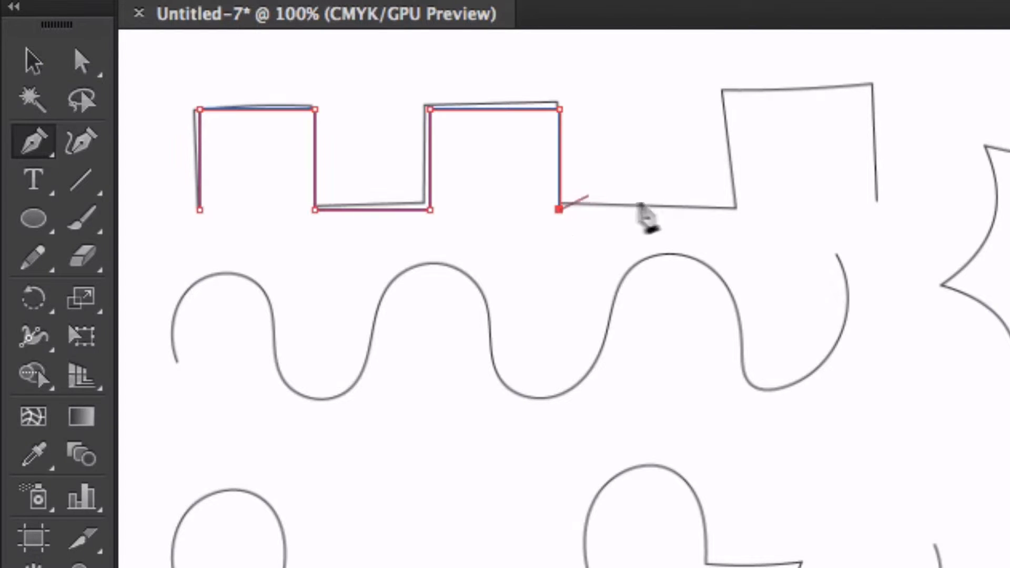
{"action": "left_click", "coordinate": [732, 209]}
{"action": "left_click", "coordinate": [719, 96]}
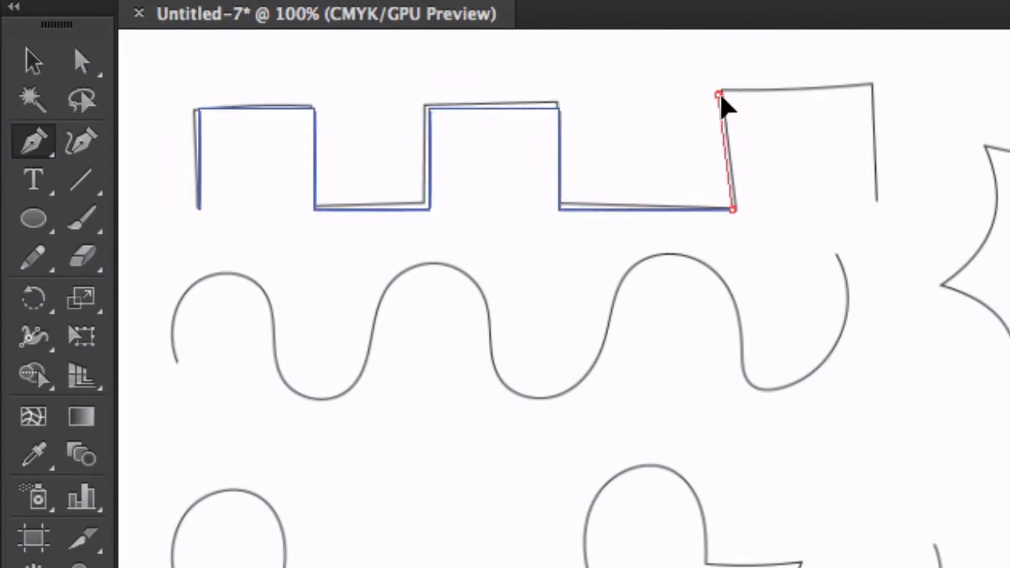
{"action": "left_click", "coordinate": [860, 81]}
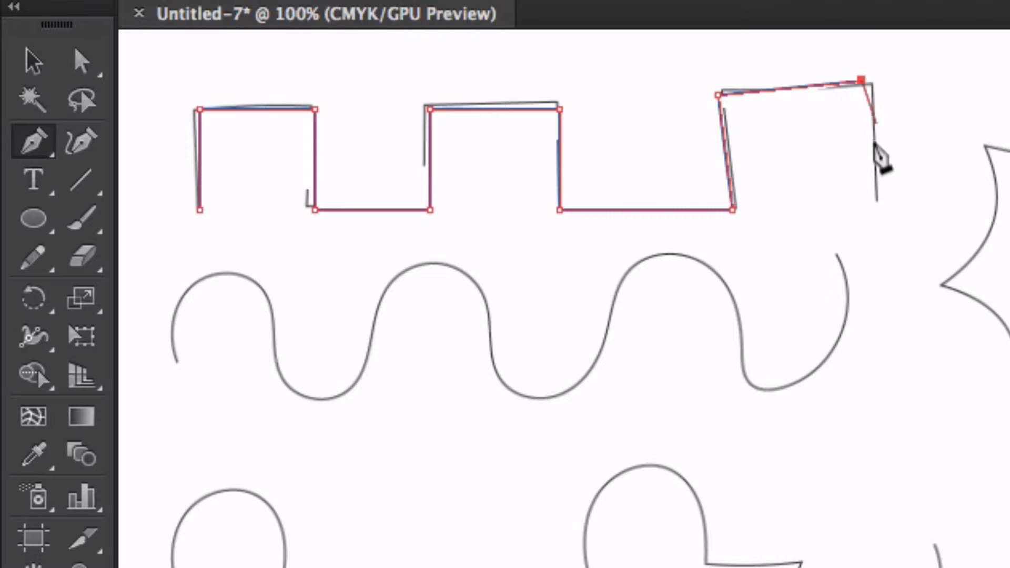
{"action": "left_click", "coordinate": [876, 195]}
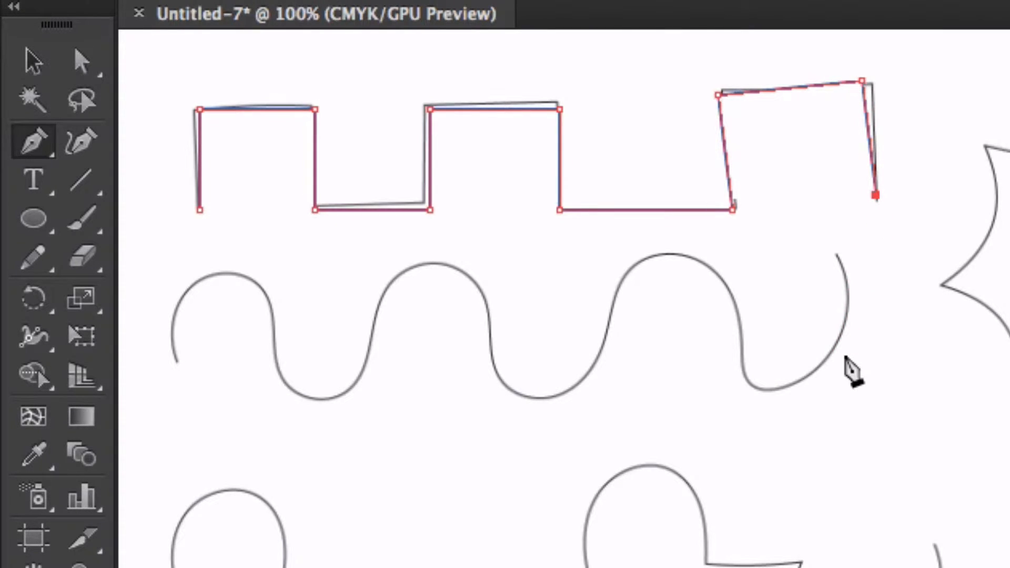
{"action": "key", "text": "Escape"}
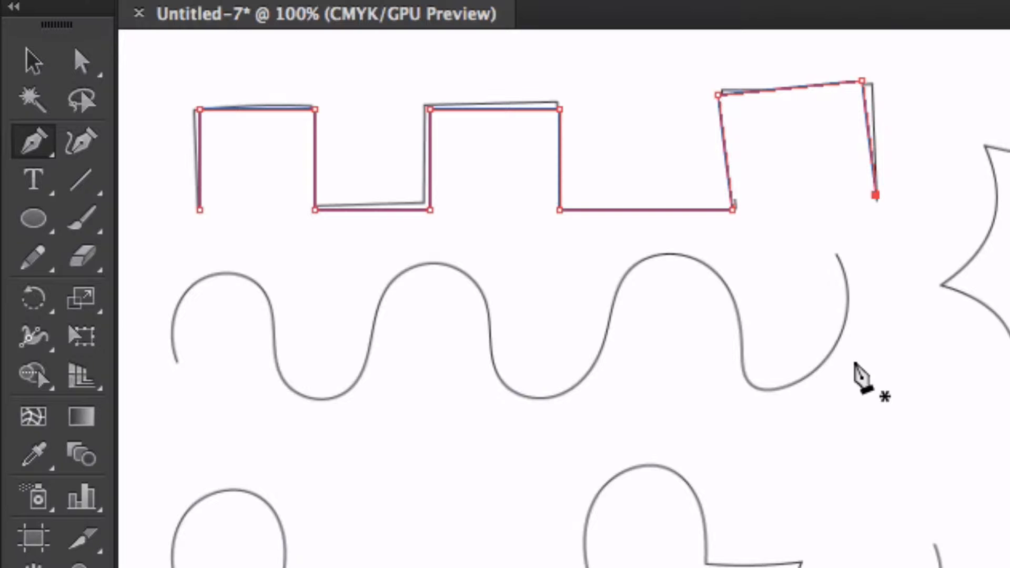
{"action": "key", "text": "v"}
{"action": "left_click", "coordinate": [686, 405]}
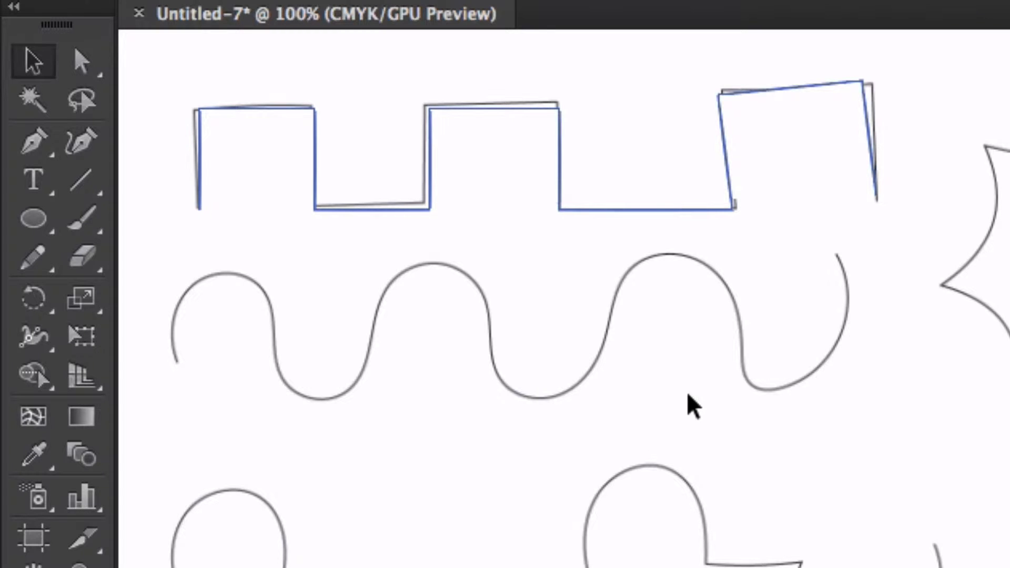
- Move the traced square-wave path down over the wavy line, away from its template
{"action": "left_click", "coordinate": [631, 212]}
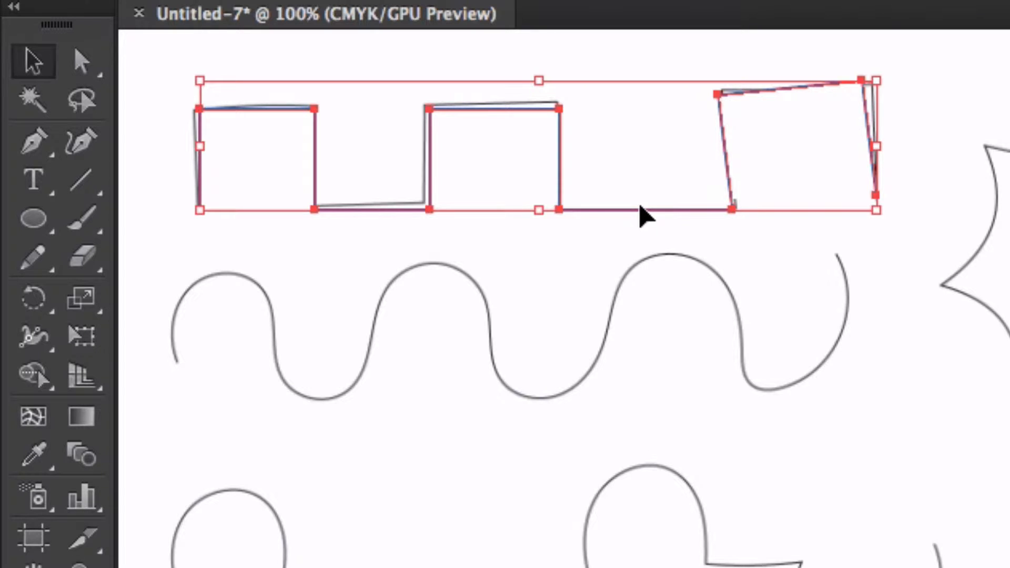
{"action": "left_click_drag", "start_coordinate": [640, 207], "coordinate": [663, 418]}
{"action": "left_click", "coordinate": [664, 440]}
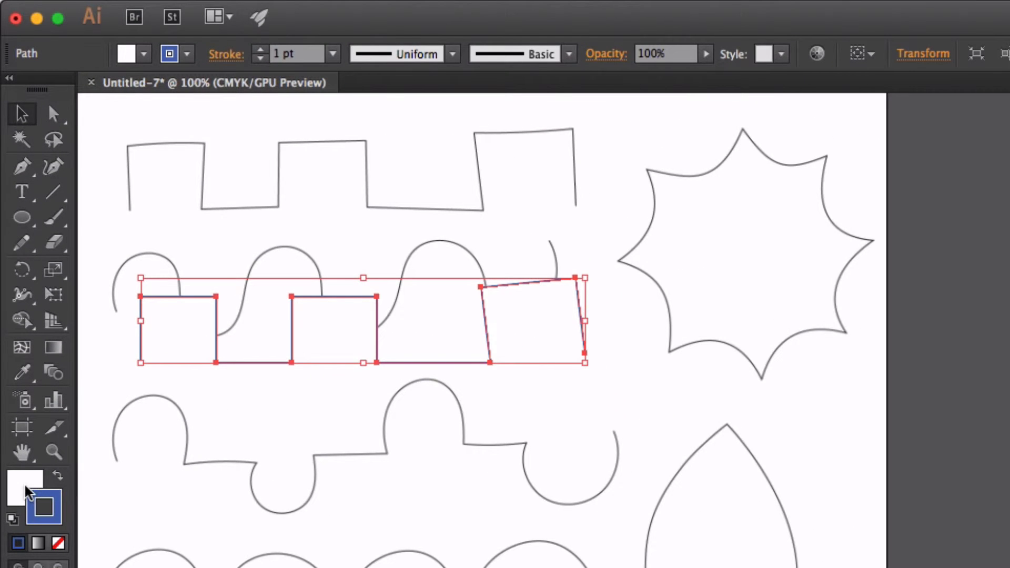
- Set the traced path's fill to None, keeping the blue stroke, and deselect it
{"action": "left_click", "coordinate": [21, 487]}
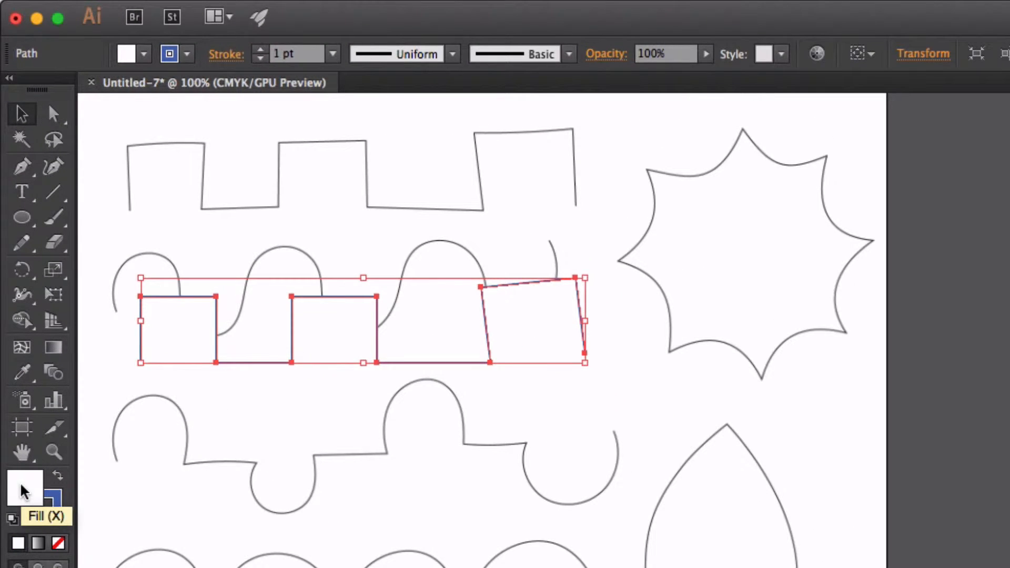
{"action": "left_click", "coordinate": [144, 54]}
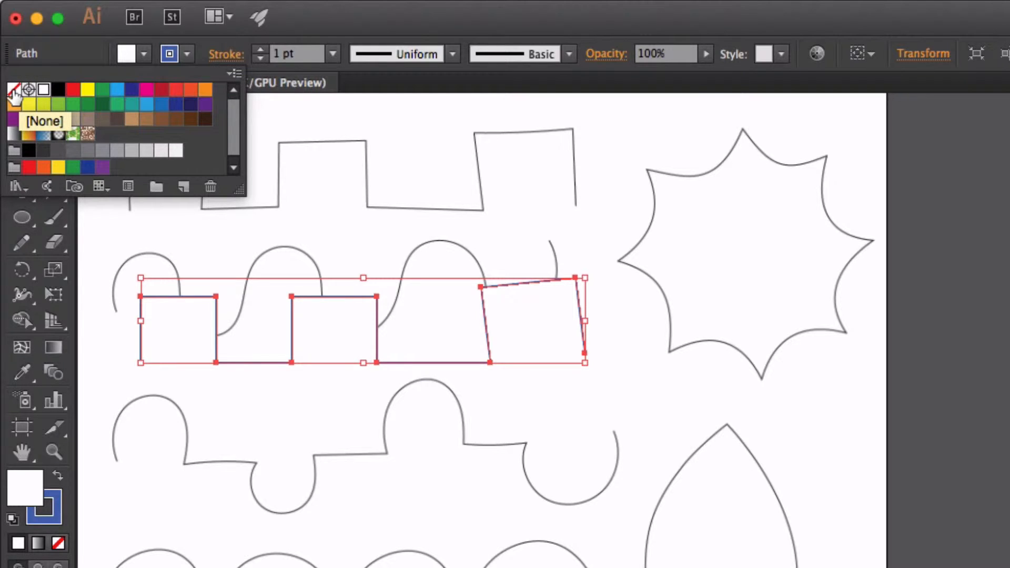
{"action": "left_click", "coordinate": [13, 93]}
{"action": "left_click", "coordinate": [334, 410]}
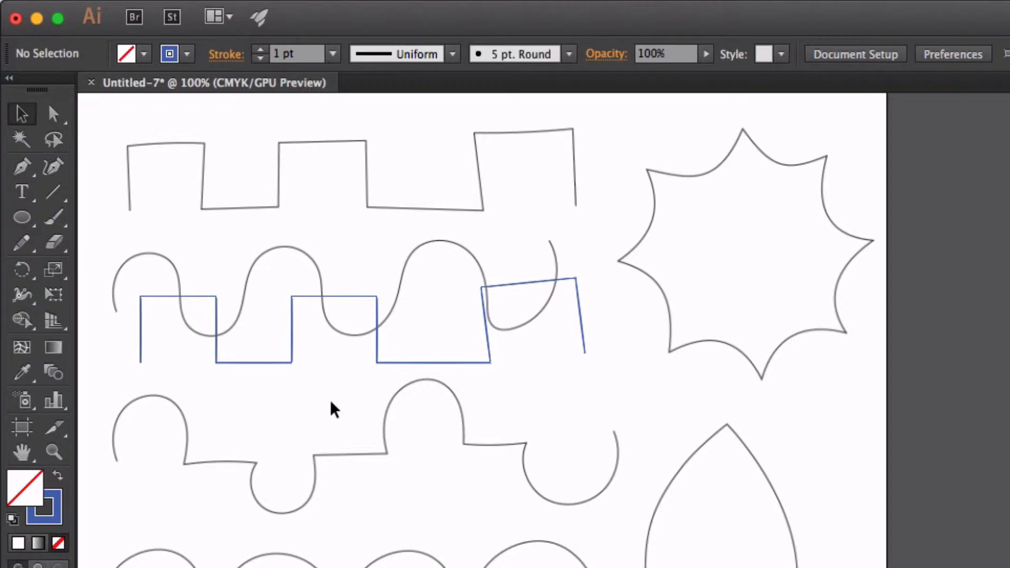
- Start a second Pen path over the template's square-wave line with constrained horizontal and vertical segments, from the first bump through the second bump's top edge
{"action": "key", "text": "p"}
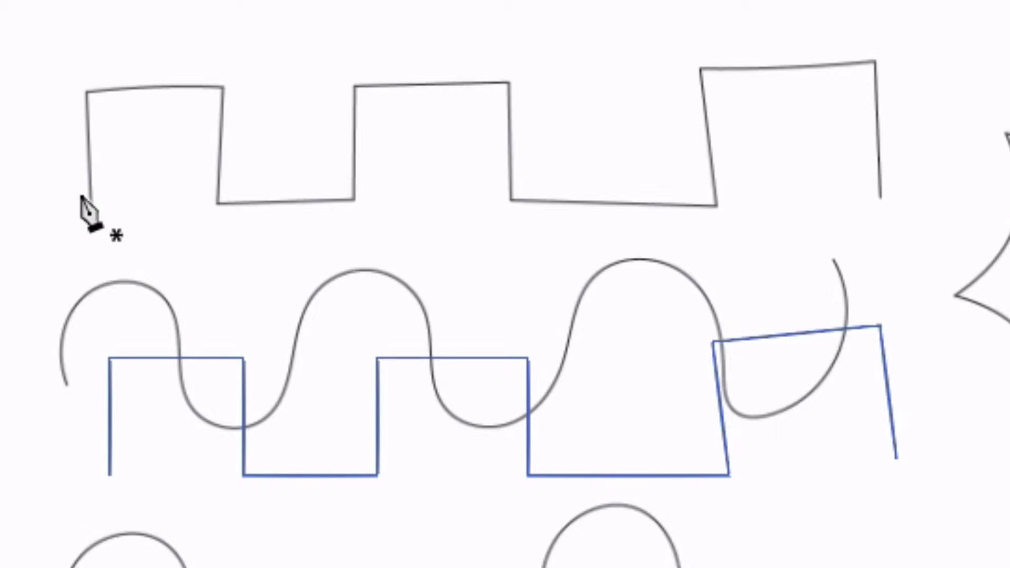
{"action": "left_click", "coordinate": [94, 195]}
{"action": "left_click", "coordinate": [92, 91]}
{"action": "left_click", "coordinate": [226, 90]}
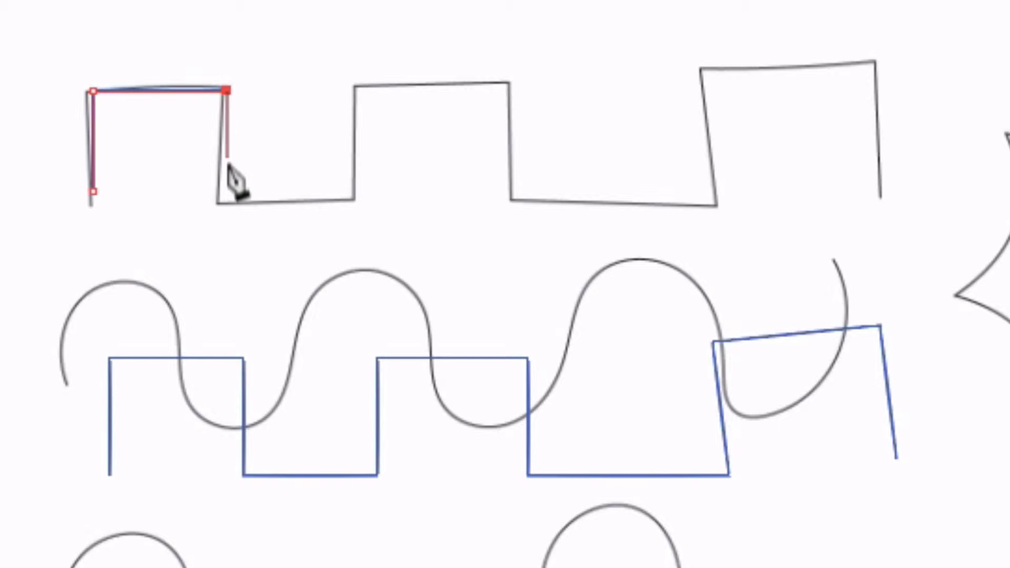
{"action": "left_click", "coordinate": [227, 204]}
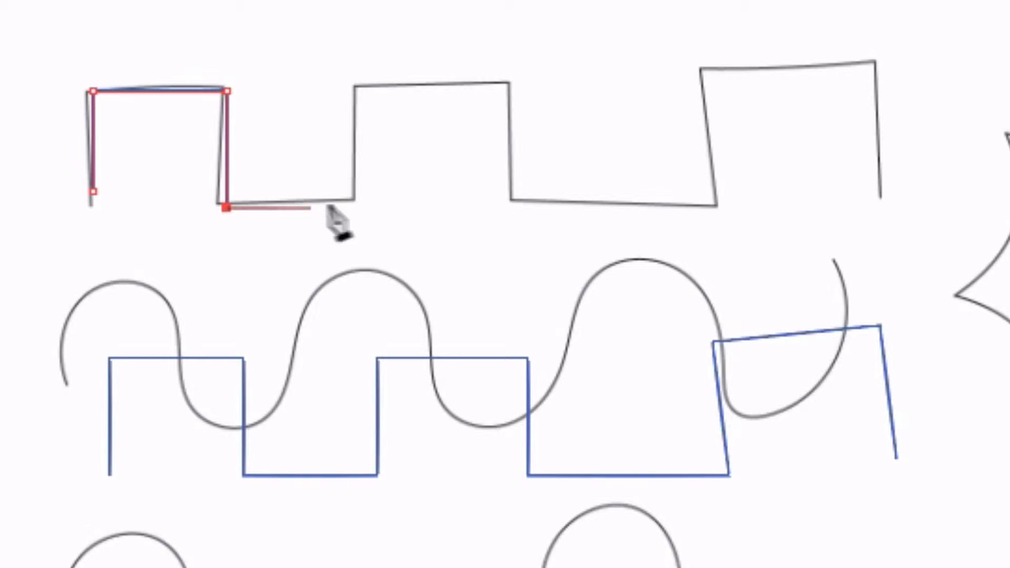
{"action": "left_click", "coordinate": [360, 207]}
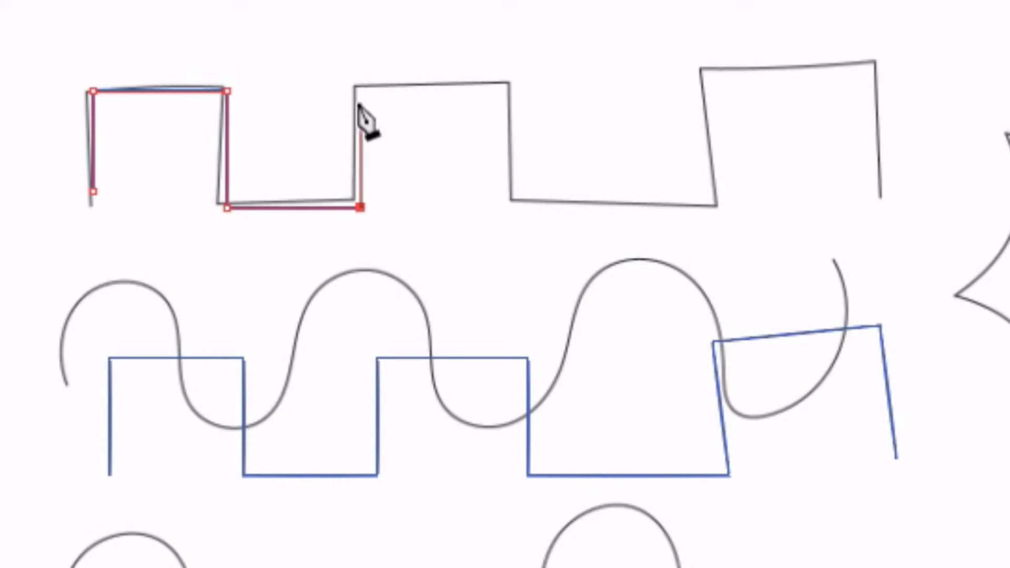
{"action": "left_click", "coordinate": [358, 91]}
{"action": "left_click", "coordinate": [502, 84]}
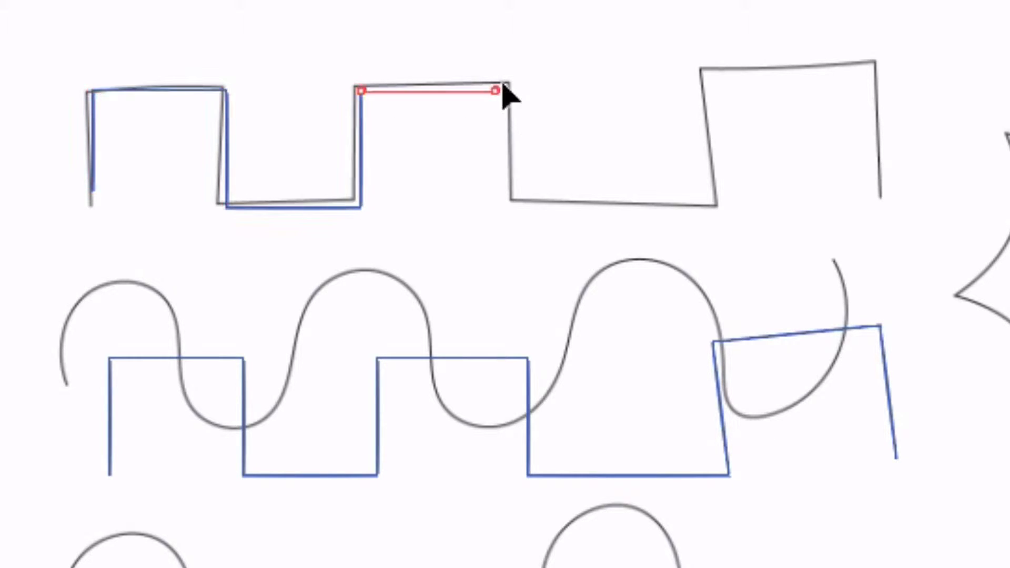
- Continue the constrained straight-segment path down the second bump, along the base and around the third bump to the line's right end
{"action": "left_click", "coordinate": [510, 203]}
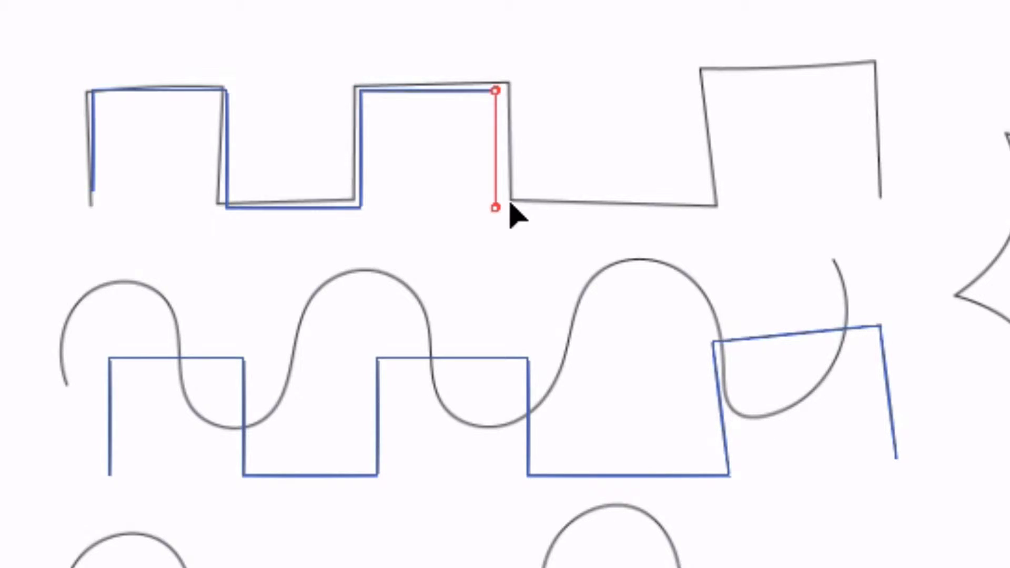
{"action": "left_click", "coordinate": [711, 208]}
{"action": "left_click", "coordinate": [726, 77]}
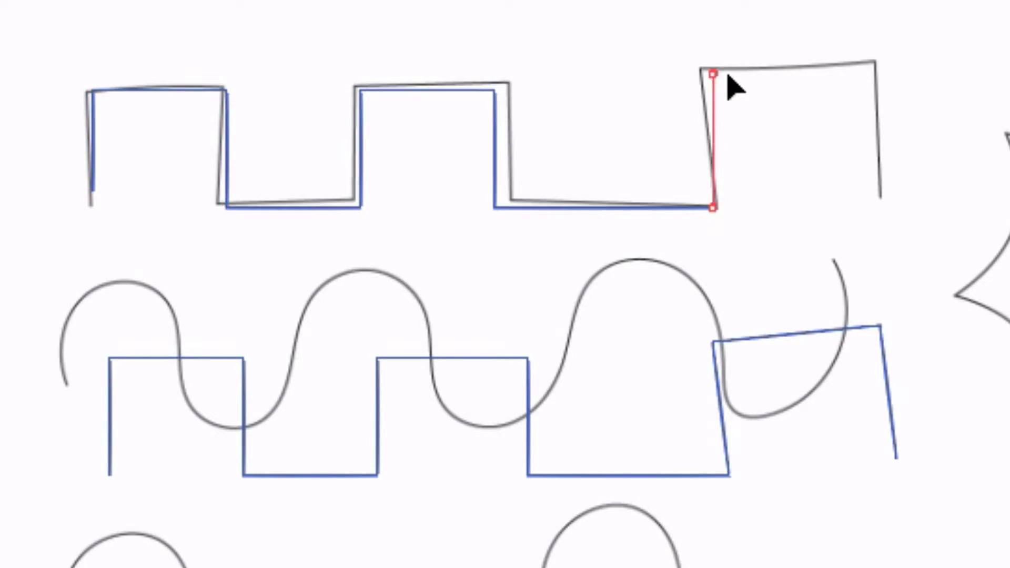
{"action": "left_click", "coordinate": [877, 74]}
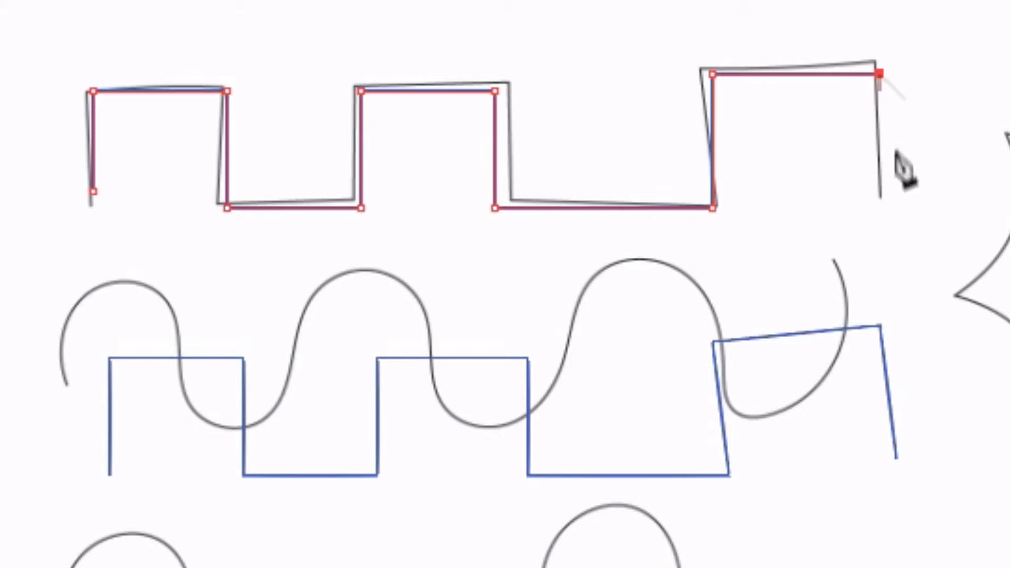
{"action": "left_click", "coordinate": [879, 191]}
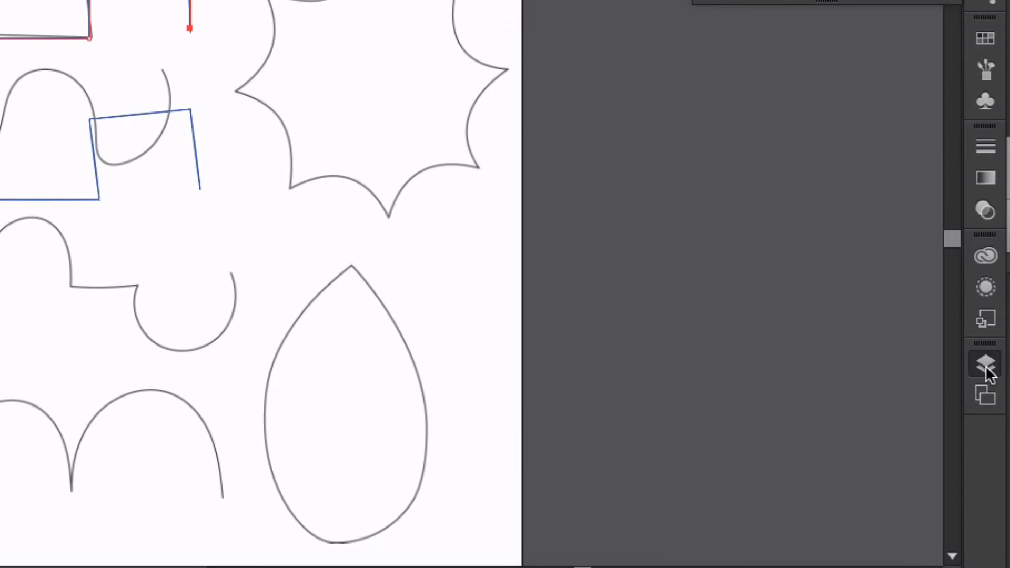
- Hide the template layer Layer 1 to view the two traced paths alone, deselect the path, and show Layer 1 again
{"action": "left_click", "coordinate": [986, 365]}
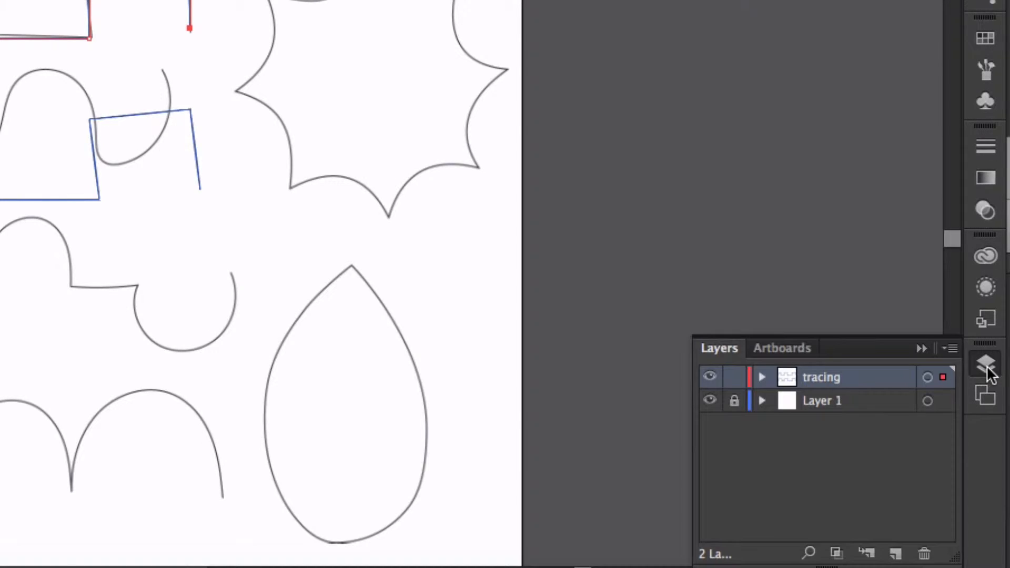
{"action": "left_click", "coordinate": [705, 401]}
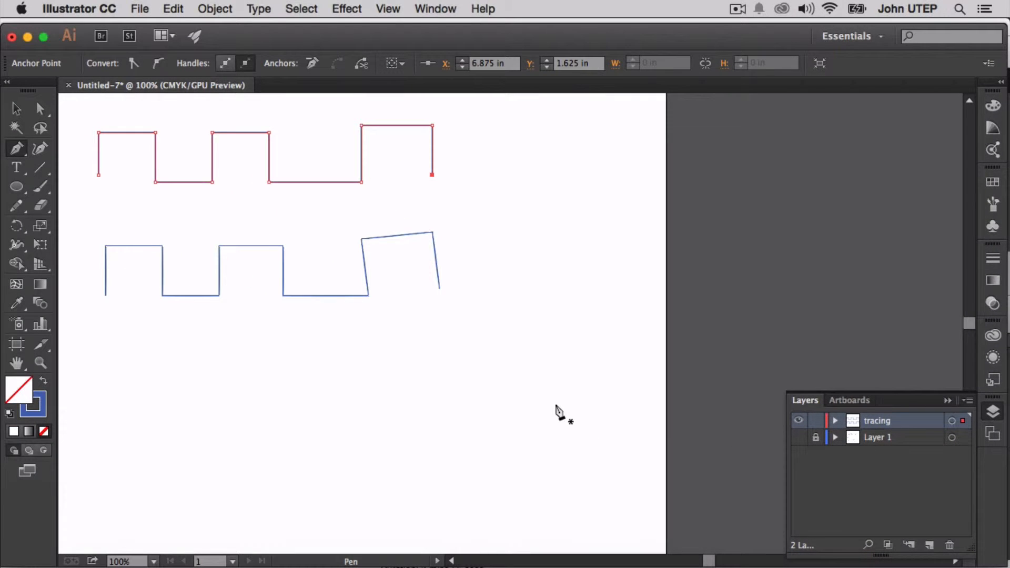
{"action": "key", "text": "v"}
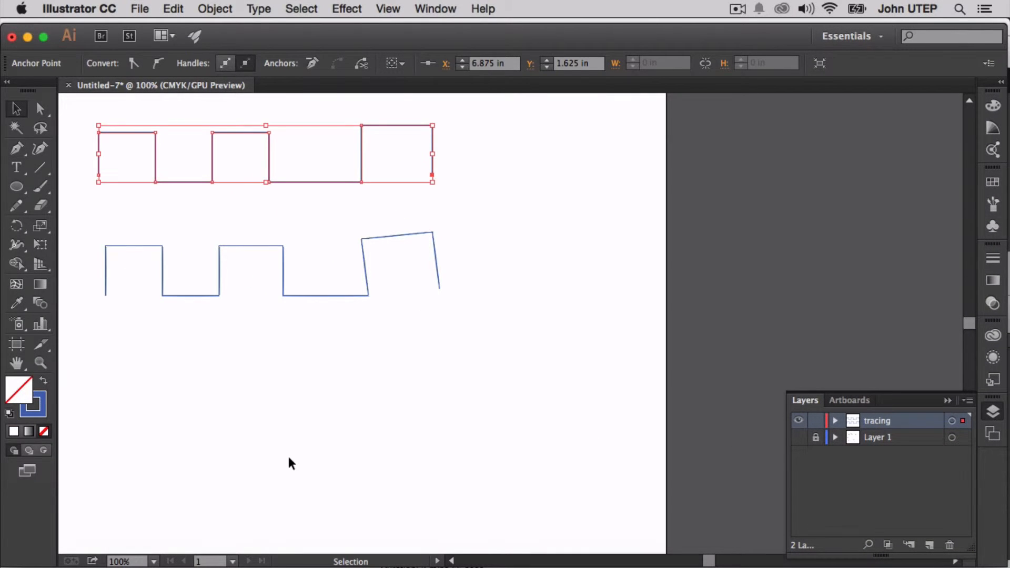
{"action": "left_click", "coordinate": [291, 463]}
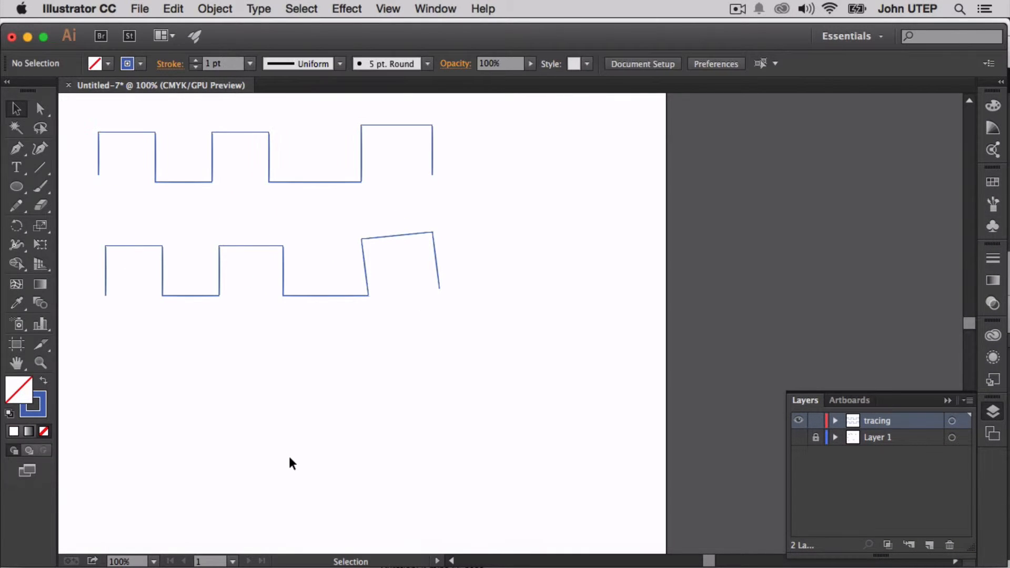
{"action": "left_click", "coordinate": [799, 438]}
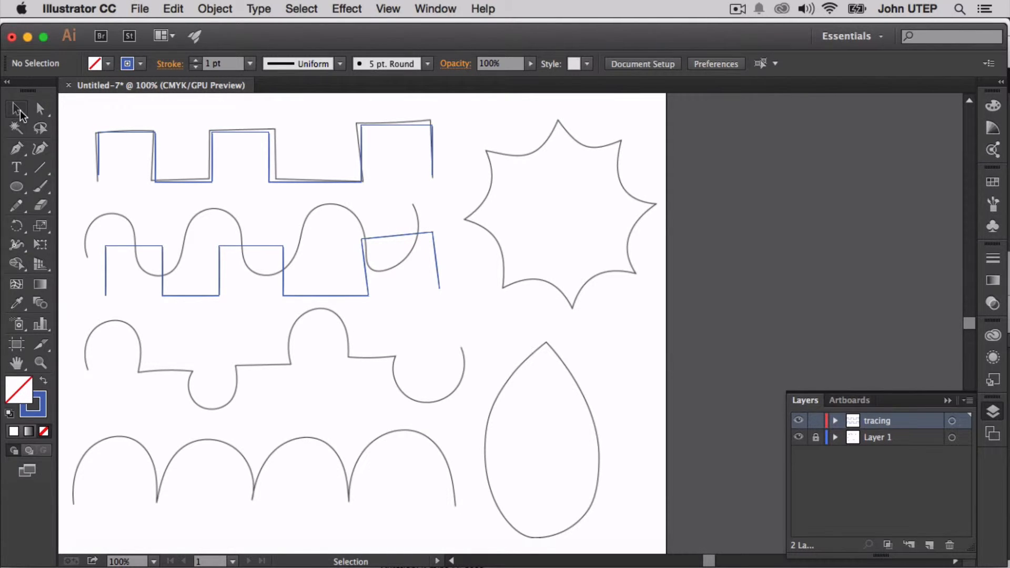
- Move the newly traced square-wave path slightly up and right off its template line with the Selection tool, and deselect it
{"action": "left_click", "coordinate": [19, 110]}
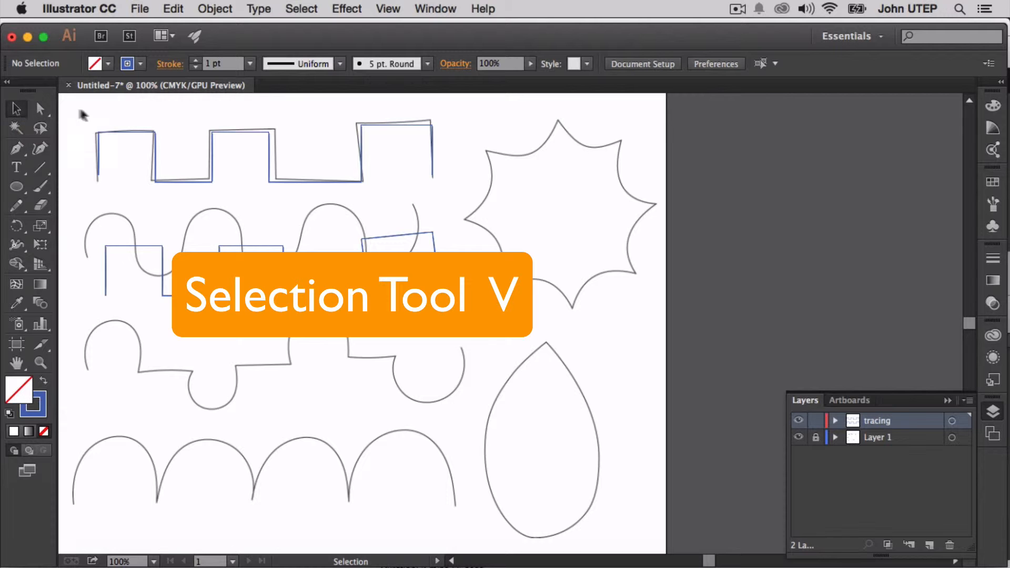
{"action": "left_click", "coordinate": [147, 133]}
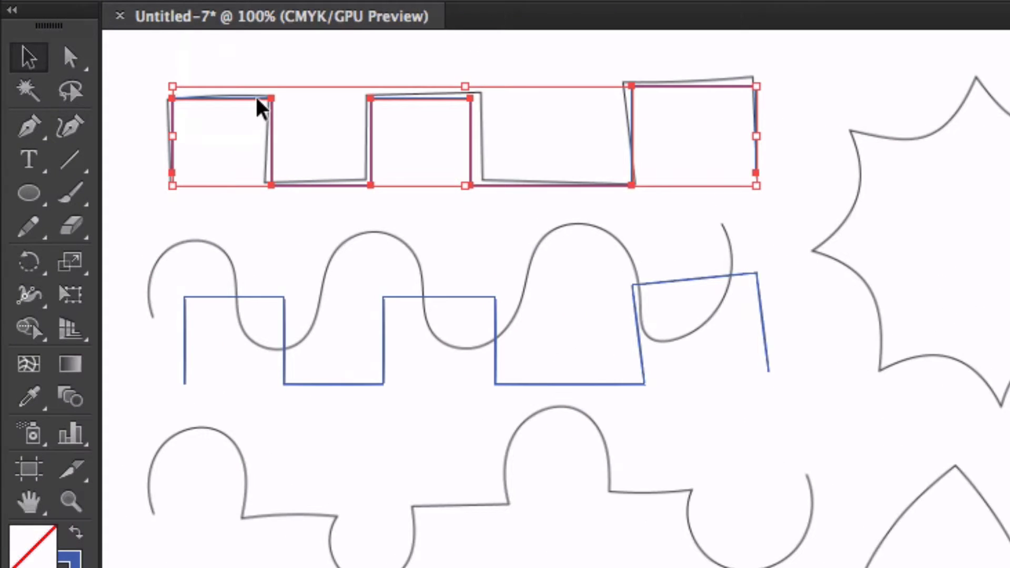
{"action": "left_click_drag", "start_coordinate": [147, 132], "coordinate": [155, 115]}
{"action": "left_click_drag", "start_coordinate": [271, 68], "coordinate": [275, 62]}
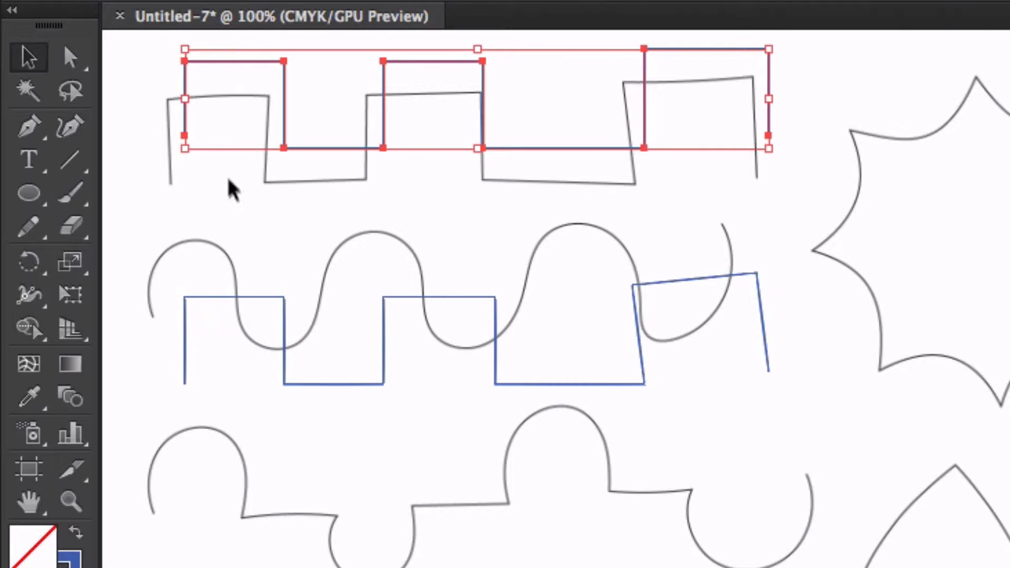
{"action": "left_click", "coordinate": [128, 90]}
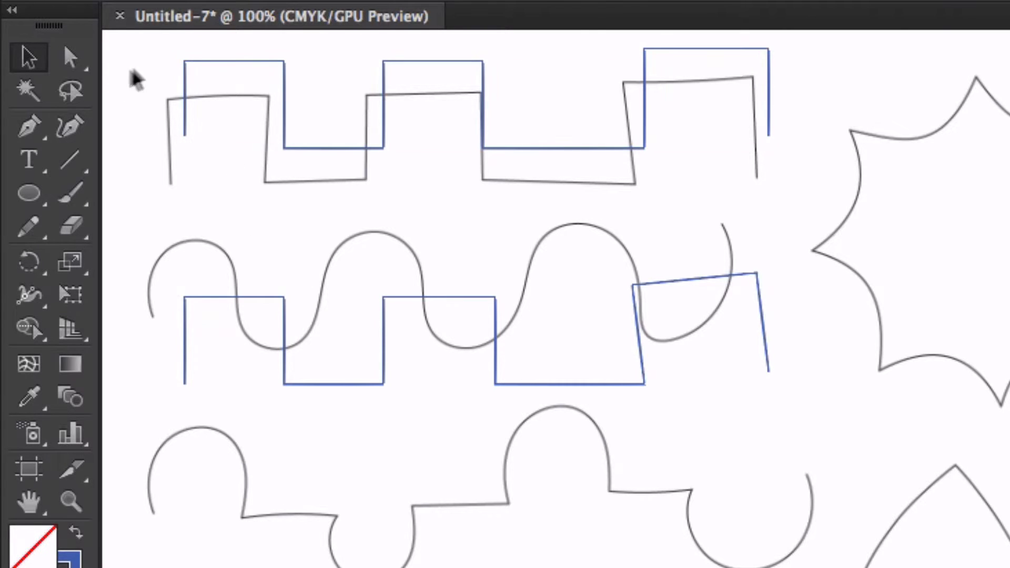
- Select the lower traced path with a selection marquee and scale it down proportionally to about a third of its size
{"action": "left_click_drag", "start_coordinate": [148, 50], "coordinate": [276, 156]}
{"action": "left_click", "coordinate": [279, 213]}
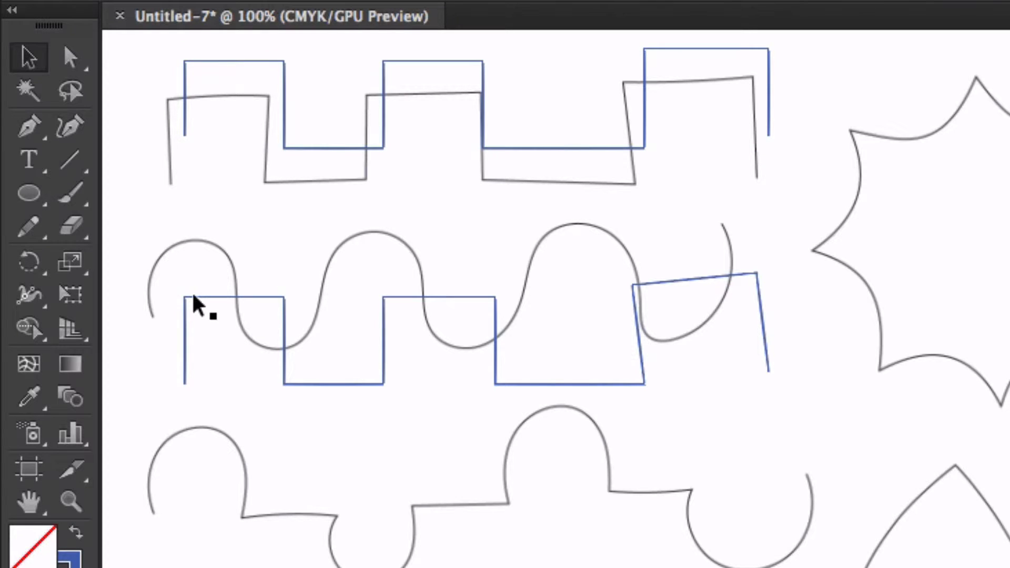
{"action": "left_click_drag", "start_coordinate": [159, 273], "coordinate": [264, 369]}
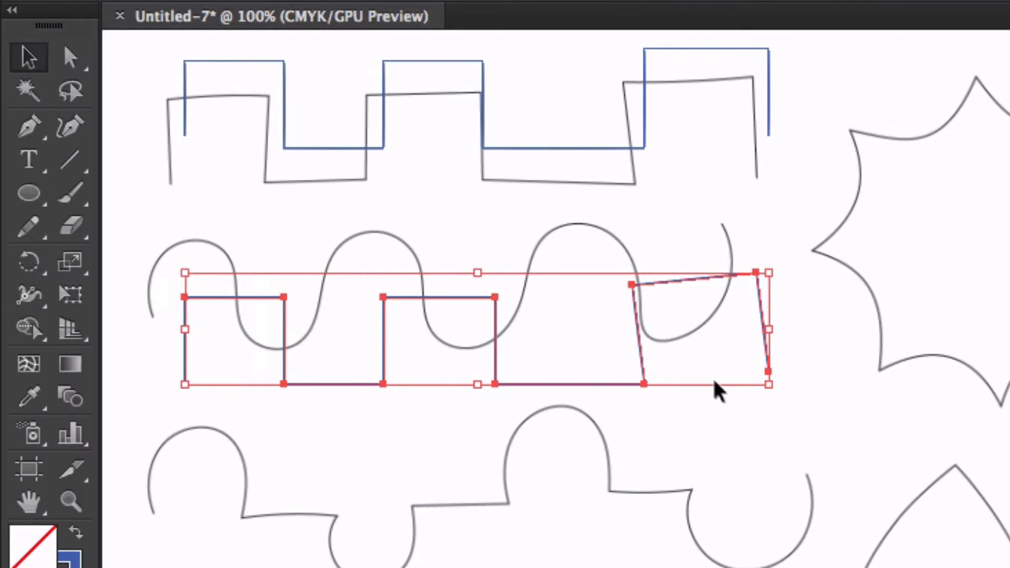
{"action": "left_click_drag", "start_coordinate": [768, 386], "coordinate": [380, 310]}
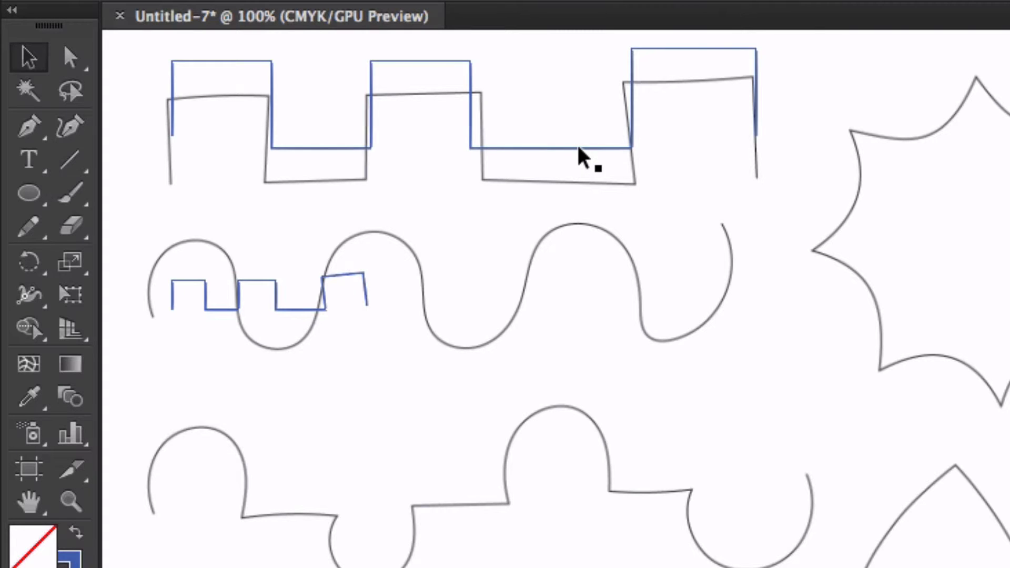
- Scale down the upper traced square-wave path and move both traced paths off the artboard onto the pasteboard, one below the other
{"action": "left_click", "coordinate": [578, 148]}
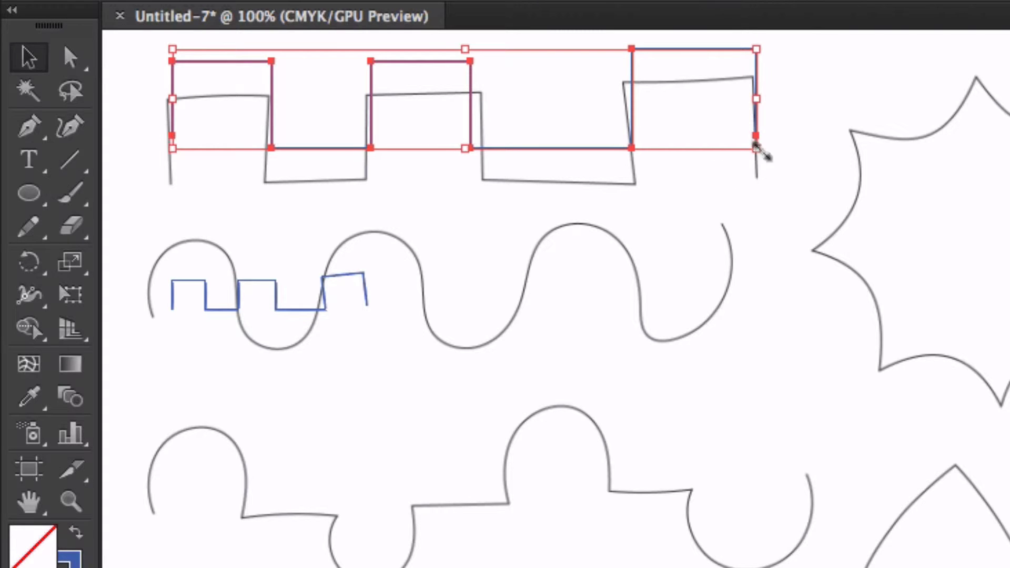
{"action": "left_click_drag", "start_coordinate": [755, 143], "coordinate": [508, 147]}
{"action": "left_click_drag", "start_coordinate": [307, 65], "coordinate": [744, 252]}
{"action": "left_click_drag", "start_coordinate": [470, 226], "coordinate": [853, 325]}
{"action": "left_click_drag", "start_coordinate": [767, 308], "coordinate": [763, 164]}
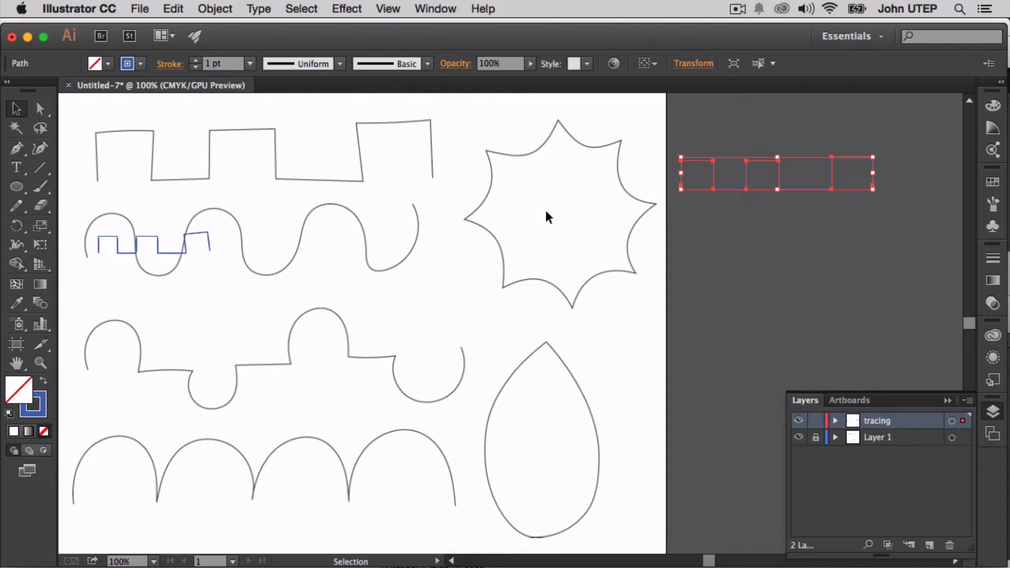
{"action": "left_click_drag", "start_coordinate": [185, 257], "coordinate": [813, 241]}
- Draw an ellipse with the Ellipse tool over the teardrop template shape, about as wide and nearly as tall as the teardrop
{"action": "scroll", "coordinate": [545, 282], "scroll_direction": "down", "scroll_amount": 5}
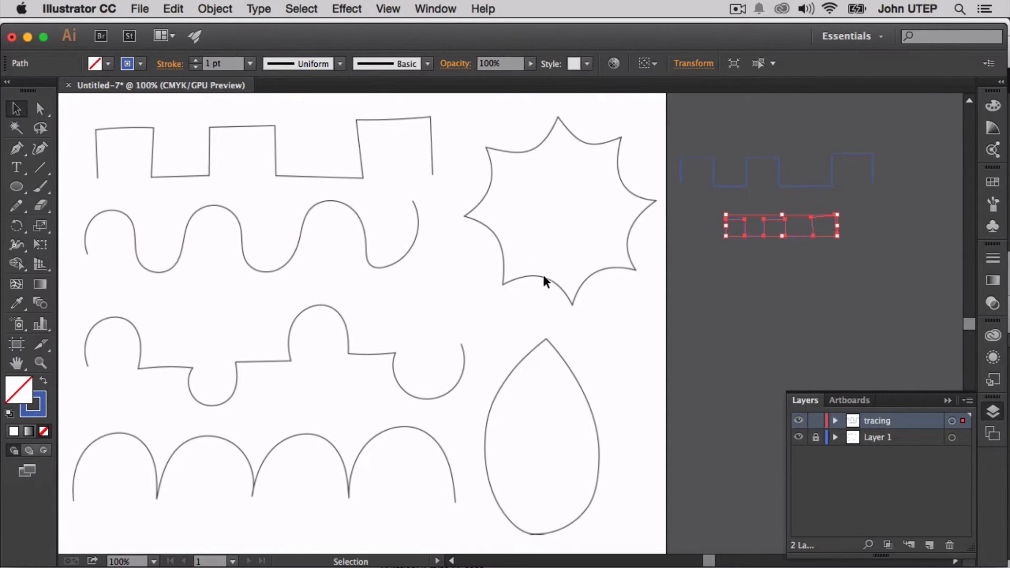
{"action": "scroll", "coordinate": [546, 281], "scroll_direction": "right", "scroll_amount": 6}
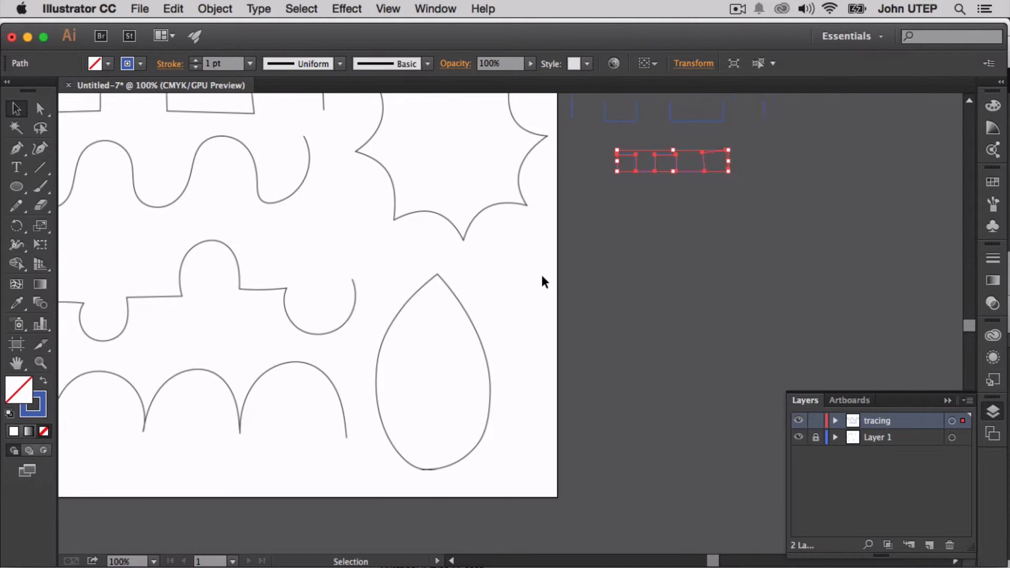
{"action": "scroll", "coordinate": [546, 282], "scroll_direction": "up", "scroll_amount": 3}
{"action": "scroll", "coordinate": [546, 281], "scroll_direction": "down", "scroll_amount": 2}
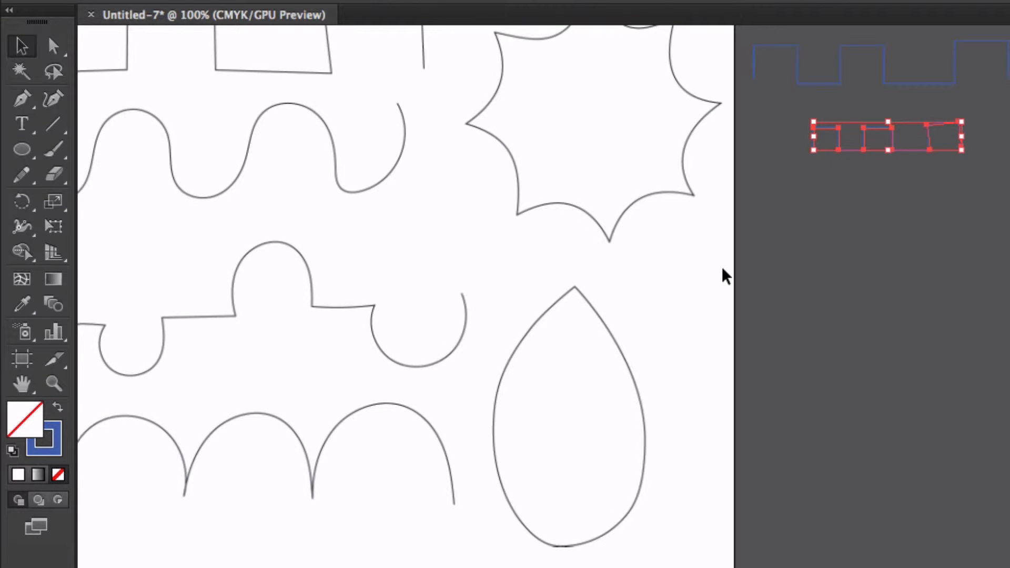
{"action": "key", "text": "p"}
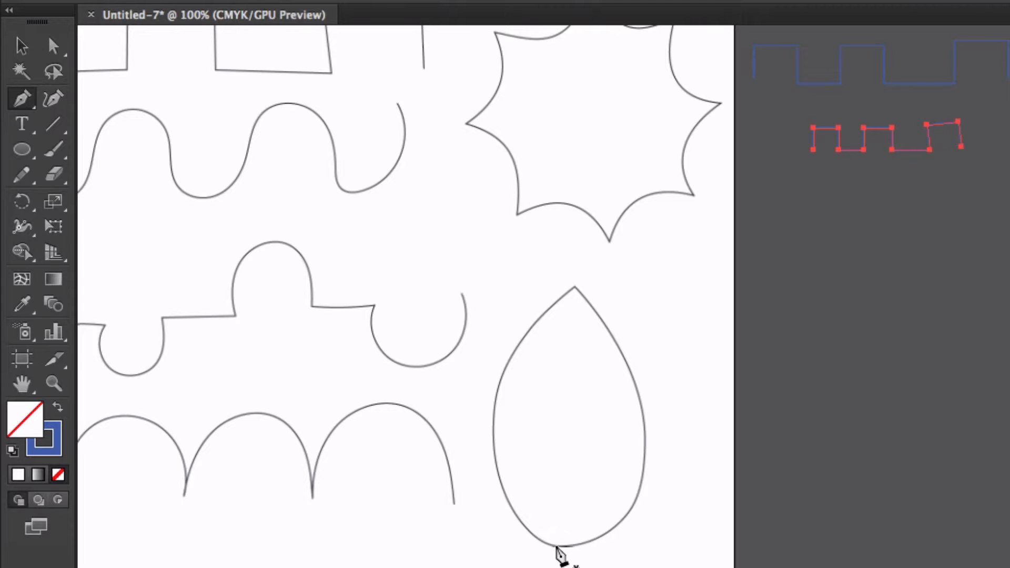
{"action": "left_click", "coordinate": [24, 152]}
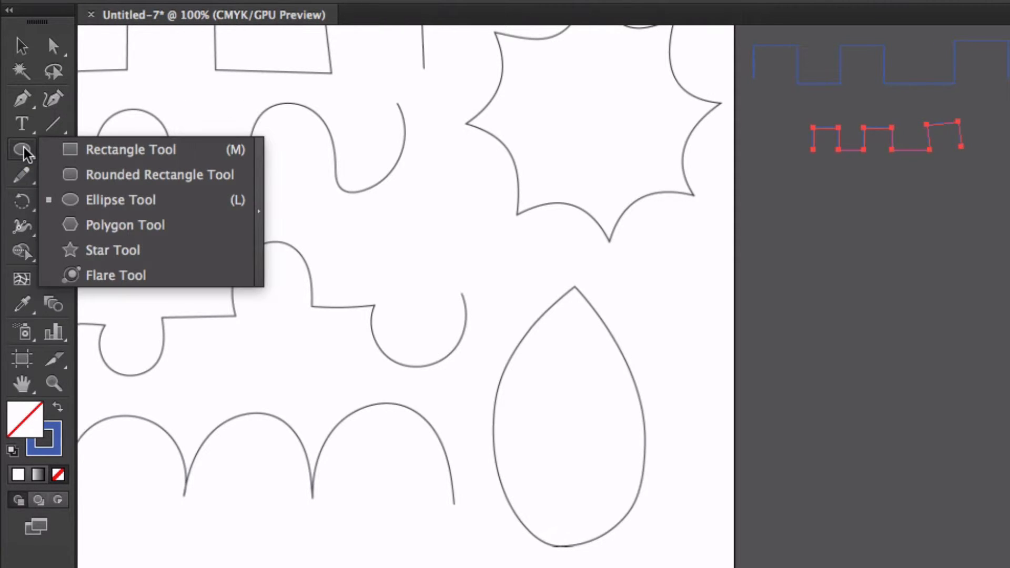
{"action": "left_click", "coordinate": [109, 200]}
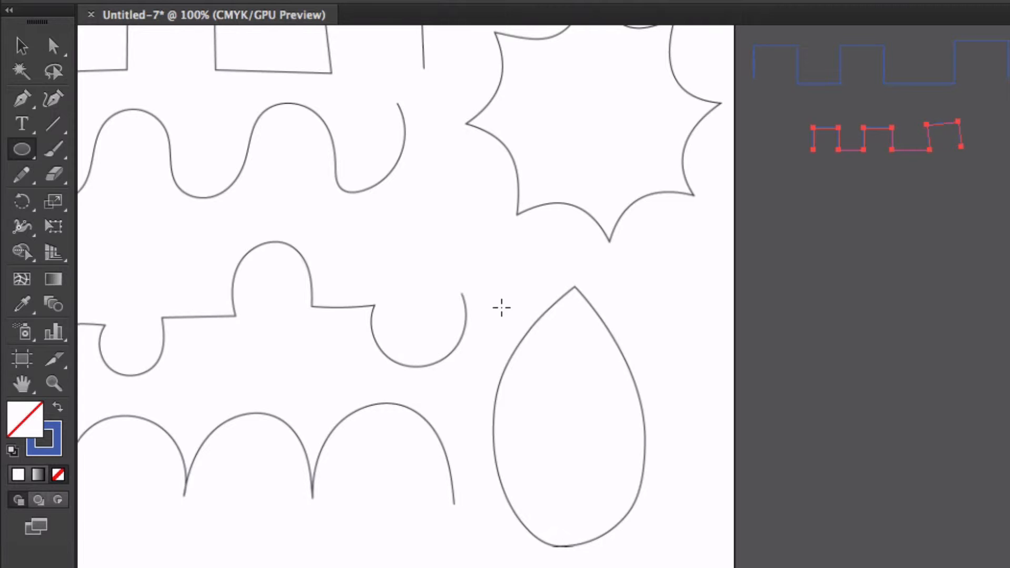
{"action": "left_click_drag", "start_coordinate": [501, 307], "coordinate": [652, 542]}
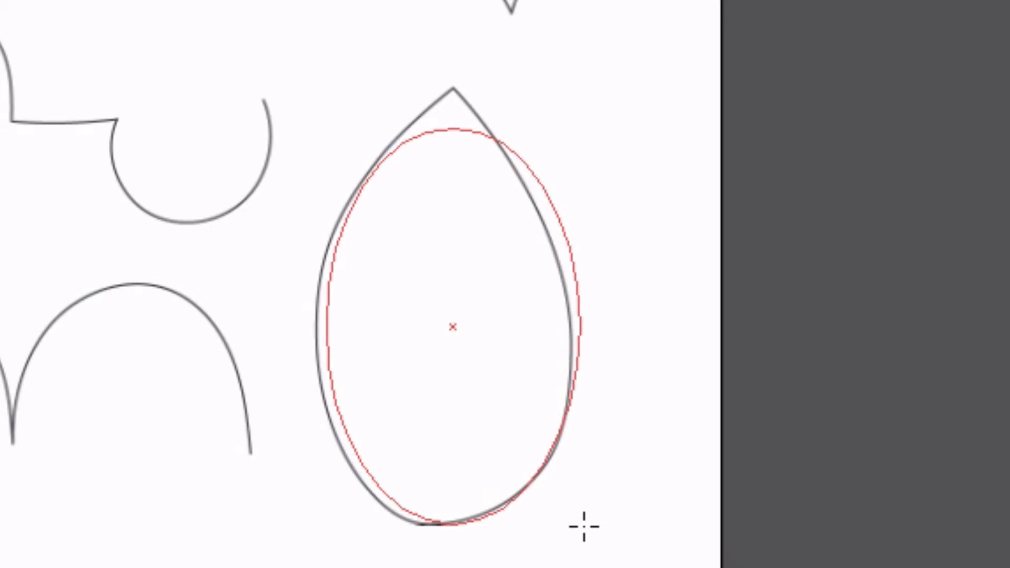
{"action": "left_click_drag", "start_coordinate": [584, 526], "coordinate": [571, 532]}
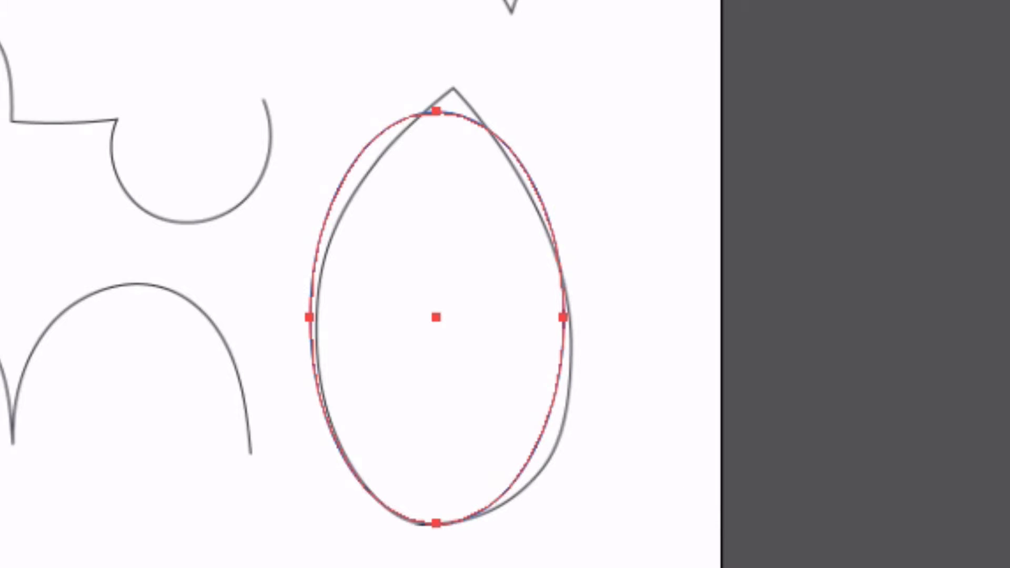
- Move the ellipse off the teardrop template onto the pasteboard beside the artboard
{"action": "key", "text": "v"}
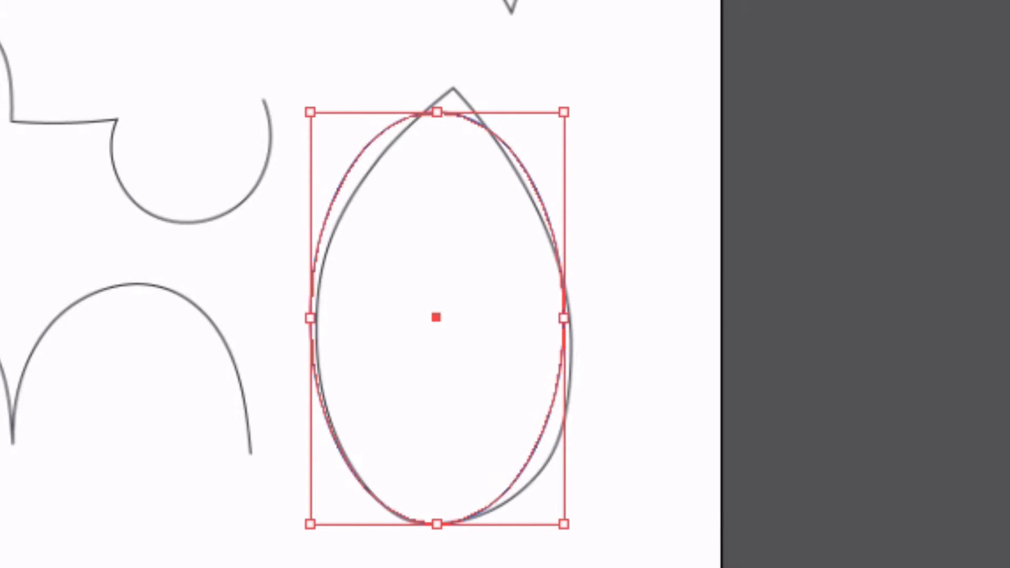
{"action": "key", "text": "a"}
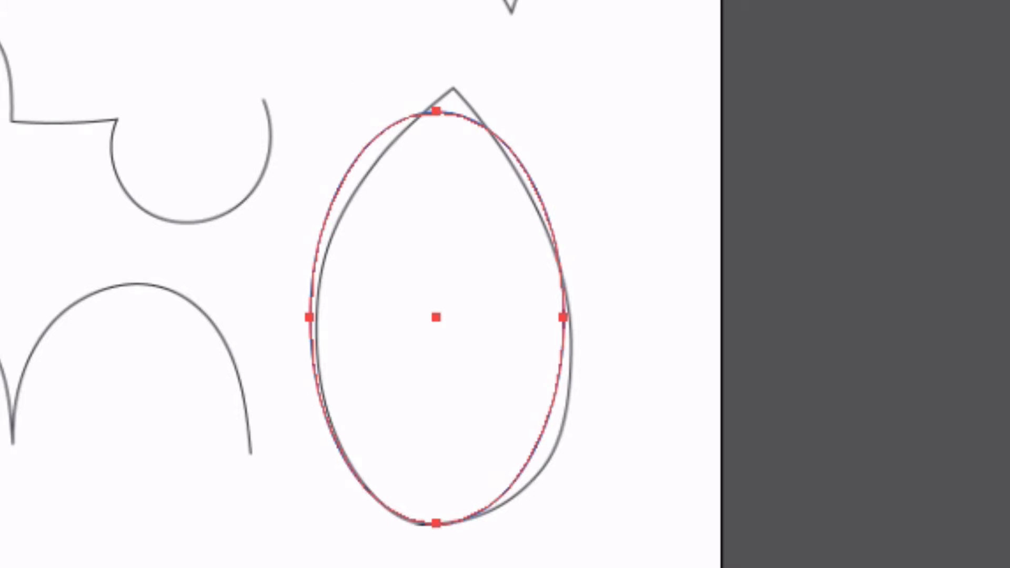
{"action": "key", "text": "v"}
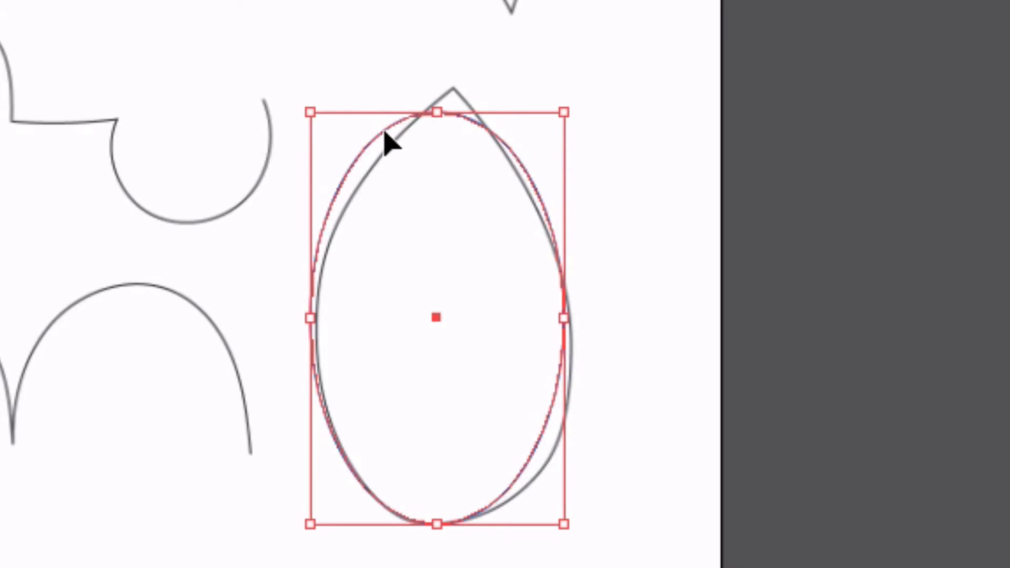
{"action": "left_click_drag", "start_coordinate": [384, 133], "coordinate": [840, 113]}
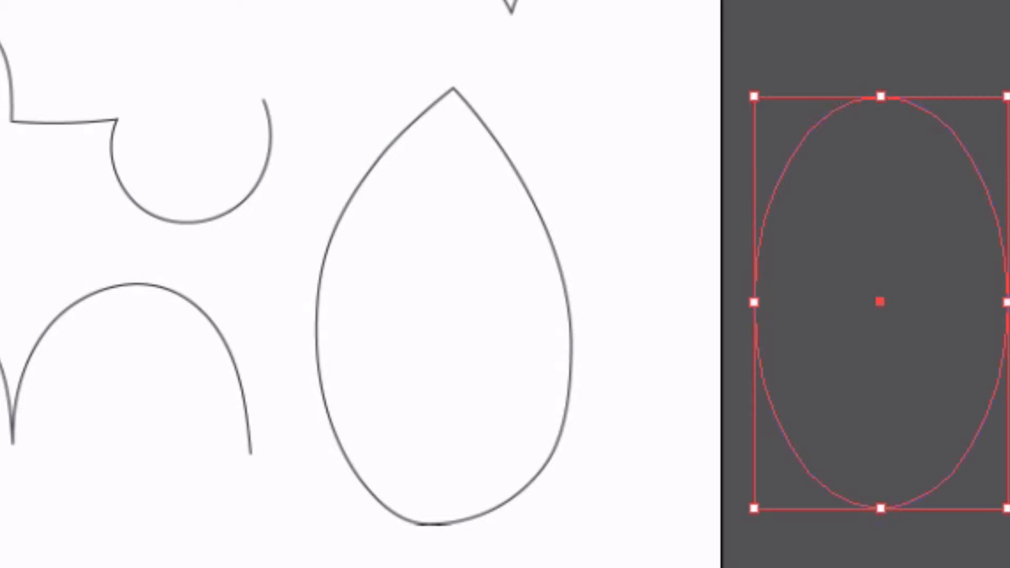
- Trace the teardrop template with the Pen tool as a closed path, with a corner at the tip and smooth points on the right, bottom and left
{"action": "key", "text": "p"}
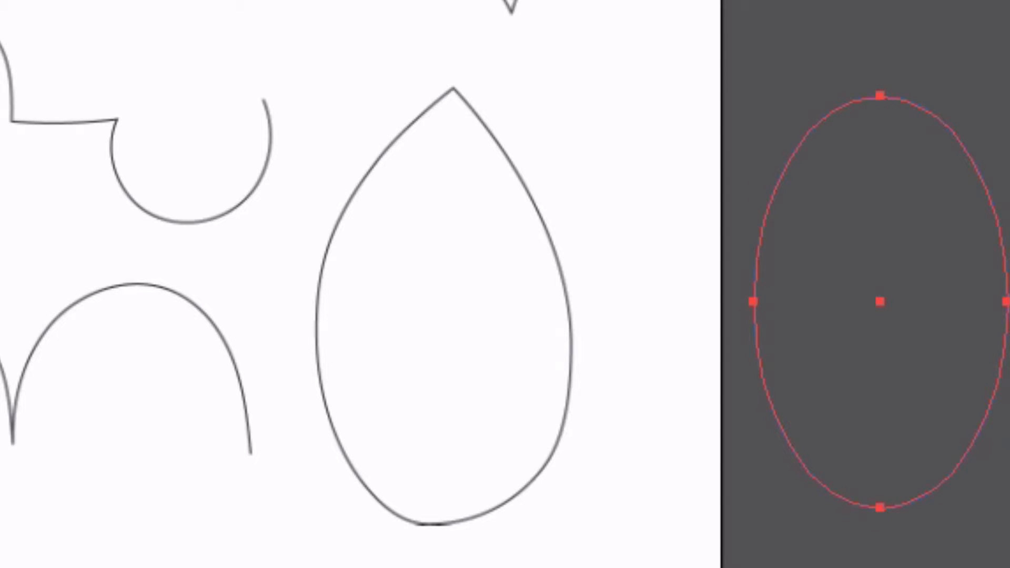
{"action": "left_click", "coordinate": [451, 89]}
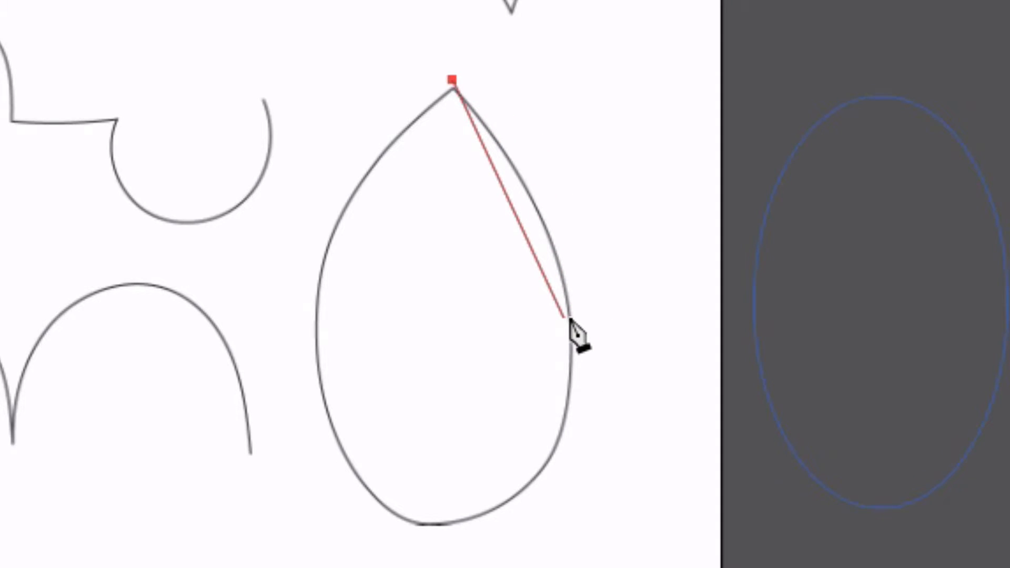
{"action": "left_click_drag", "start_coordinate": [564, 318], "coordinate": [564, 425]}
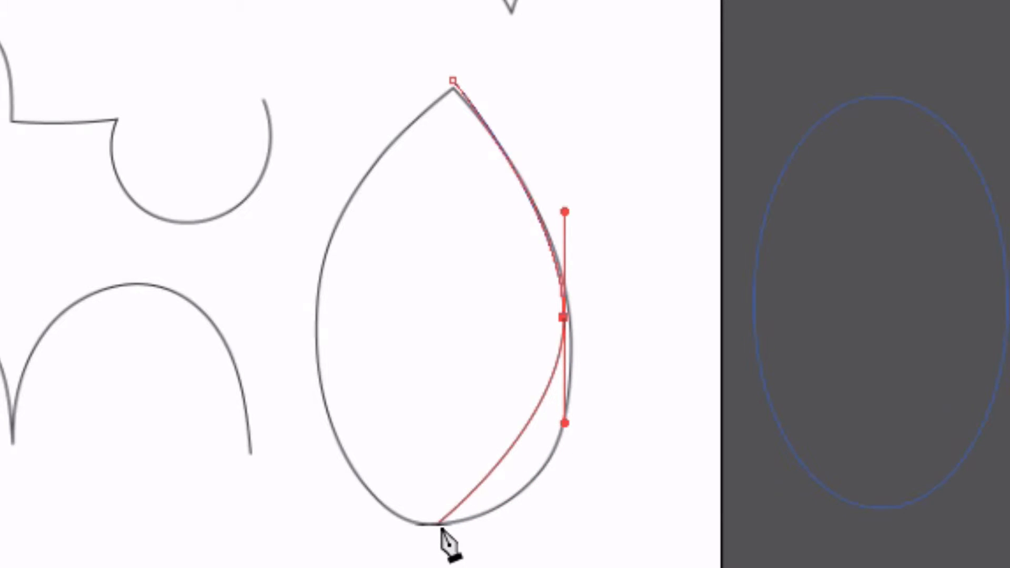
{"action": "left_click_drag", "start_coordinate": [437, 523], "coordinate": [407, 522]}
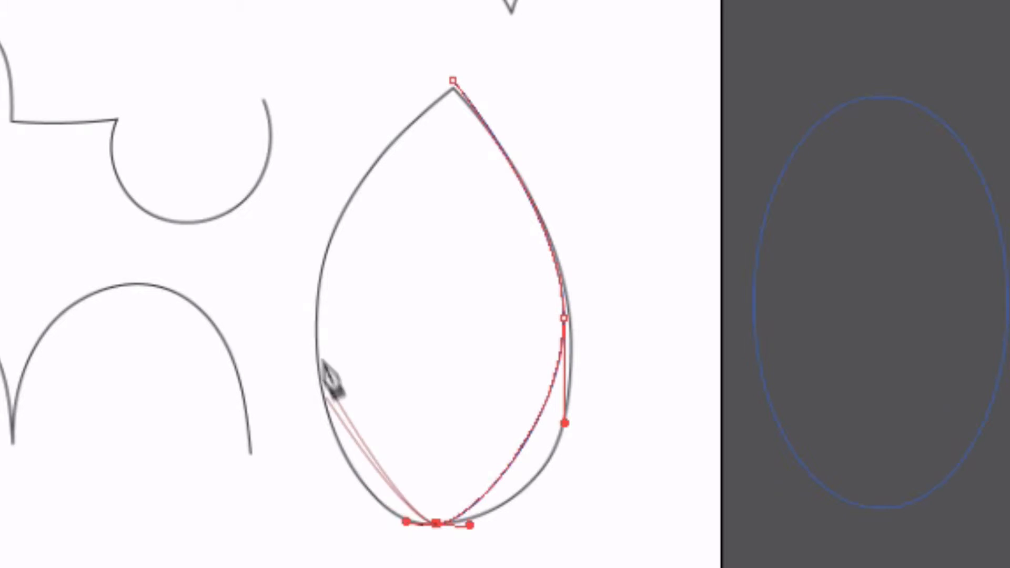
{"action": "left_click_drag", "start_coordinate": [311, 318], "coordinate": [313, 235]}
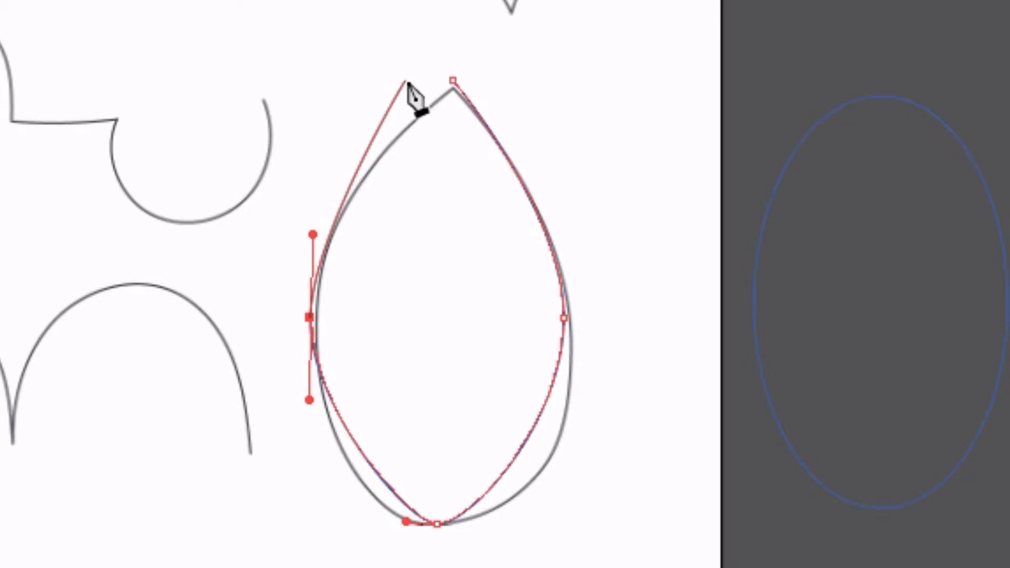
{"action": "left_click", "coordinate": [453, 81]}
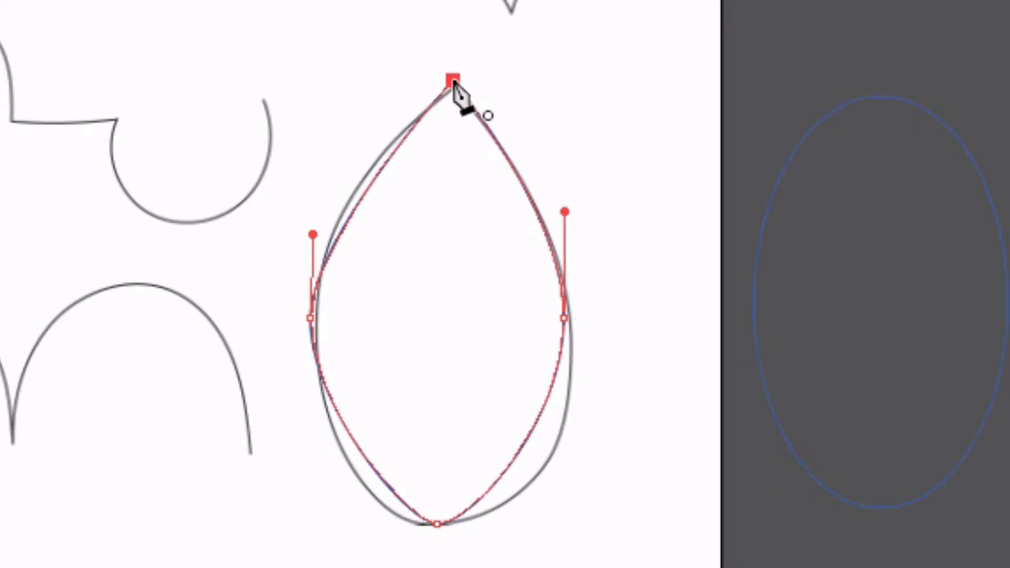
- Turn off Snap to Grid and move the traced path's right and bottom anchor points onto the teardrop template's outline
{"action": "key", "text": "a"}
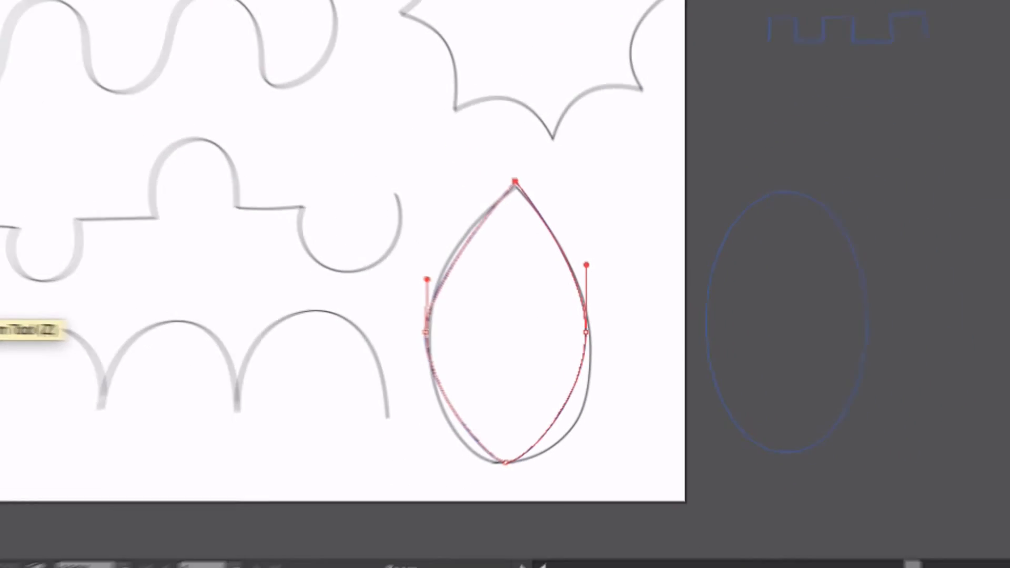
{"action": "left_click", "coordinate": [500, 302]}
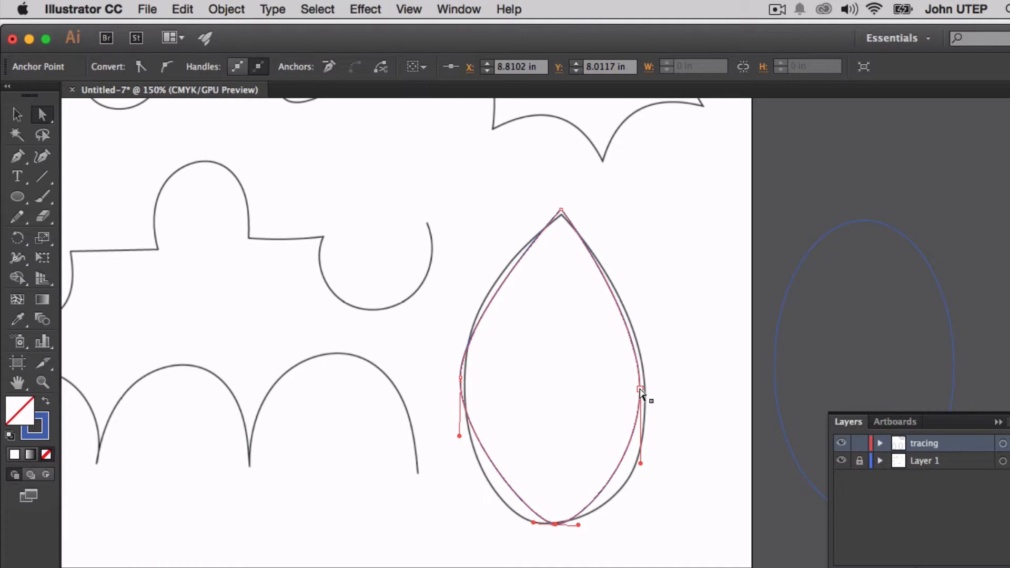
{"action": "mouse_move", "coordinate": [640, 389]}
{"action": "left_mouse_down"}
{"action": "mouse_move", "coordinate": [649, 389]}
{"action": "mouse_move", "coordinate": [642, 405]}
{"action": "mouse_move", "coordinate": [622, 404]}
{"action": "mouse_move", "coordinate": [640, 390]}
{"action": "mouse_move", "coordinate": [644, 401]}
{"action": "left_mouse_up"}
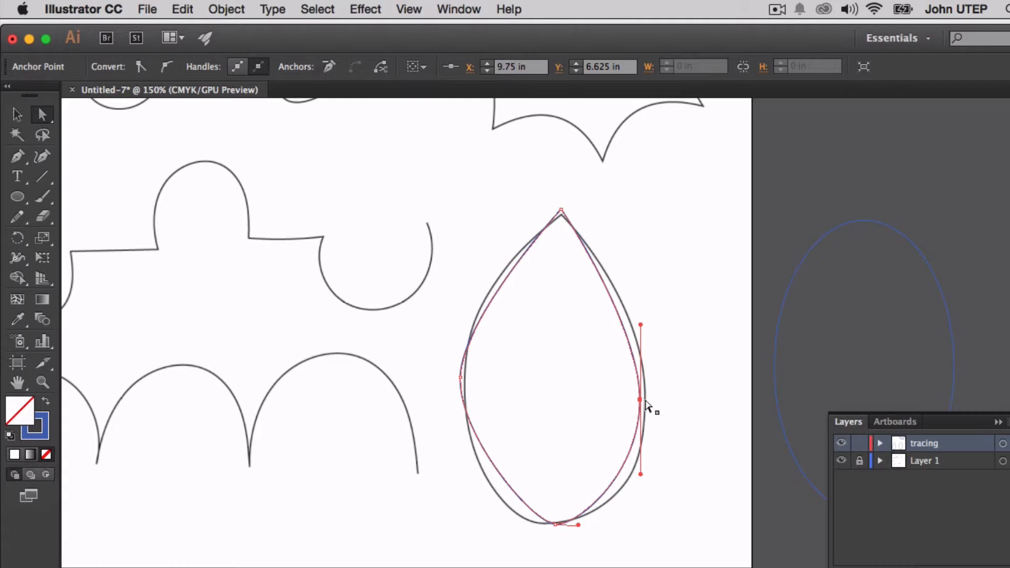
{"action": "left_click", "coordinate": [409, 9]}
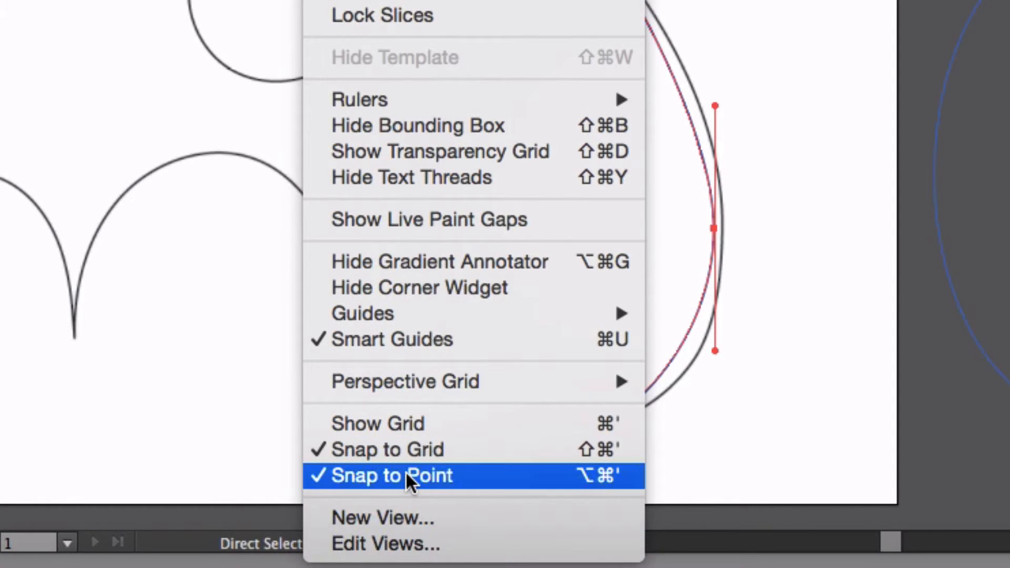
{"action": "left_click", "coordinate": [405, 453]}
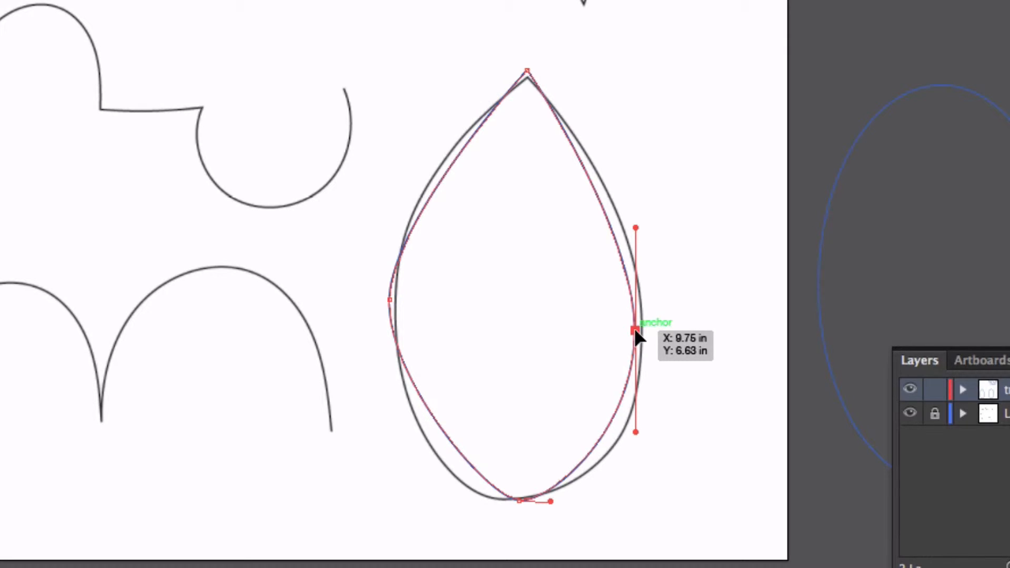
{"action": "left_click_drag", "start_coordinate": [636, 331], "coordinate": [639, 316]}
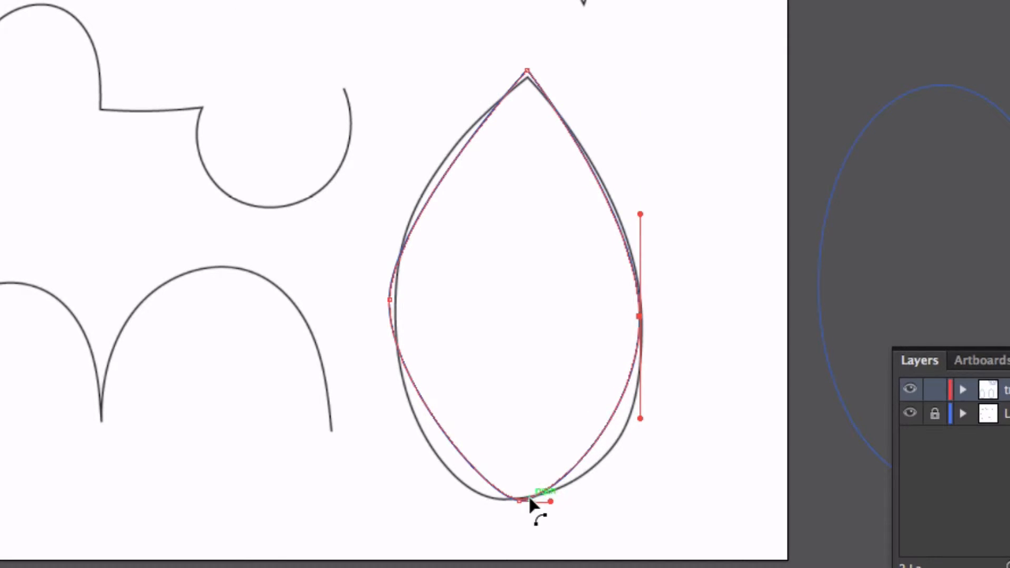
{"action": "left_click_drag", "start_coordinate": [522, 500], "coordinate": [508, 506]}
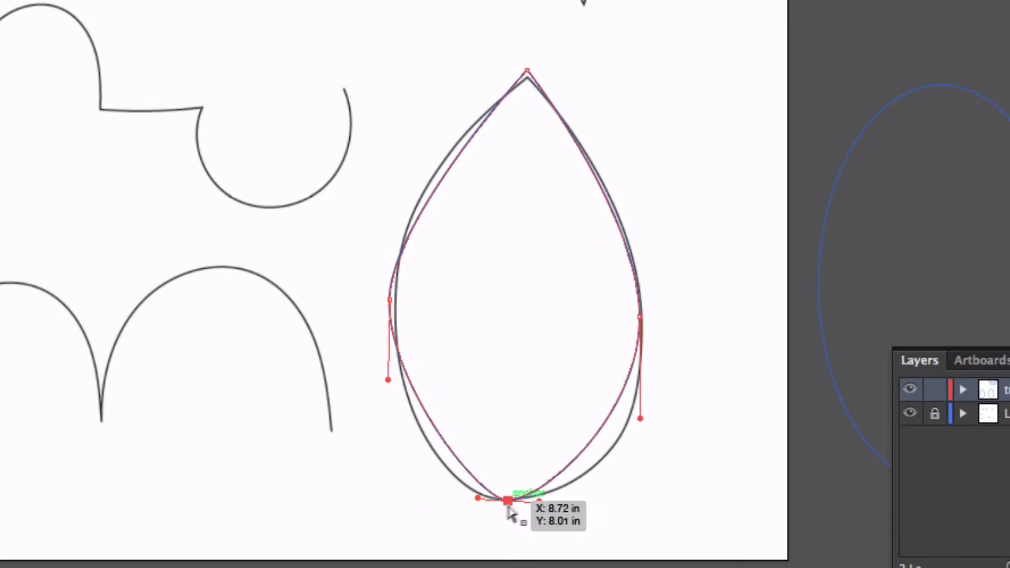
- Raise the path's left anchor point slightly and lengthen its lower handle to fit the template's lower-left curve
{"action": "left_click", "coordinate": [390, 301]}
{"action": "left_click_drag", "start_coordinate": [390, 301], "coordinate": [391, 284]}
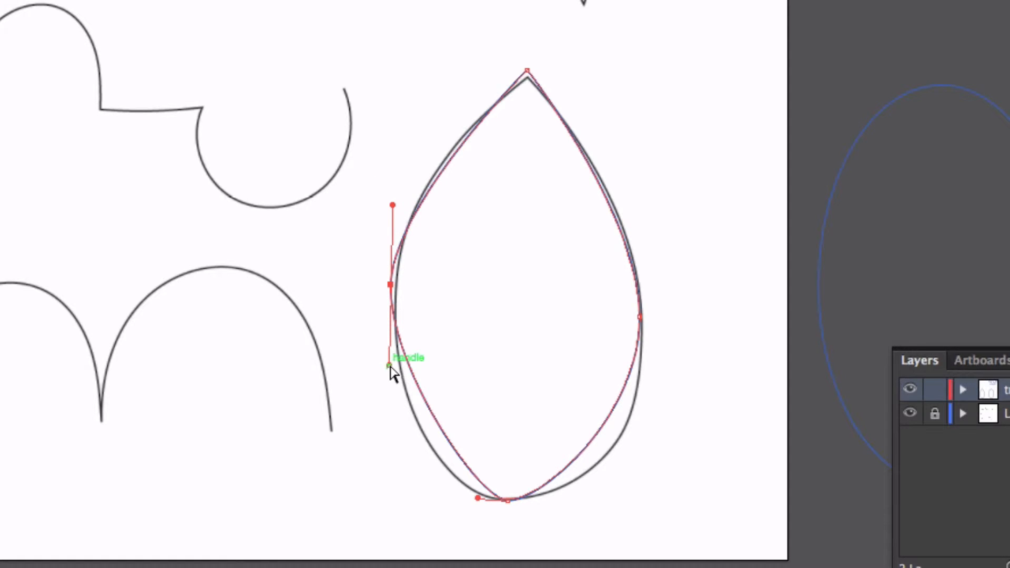
{"action": "left_click_drag", "start_coordinate": [389, 366], "coordinate": [388, 443]}
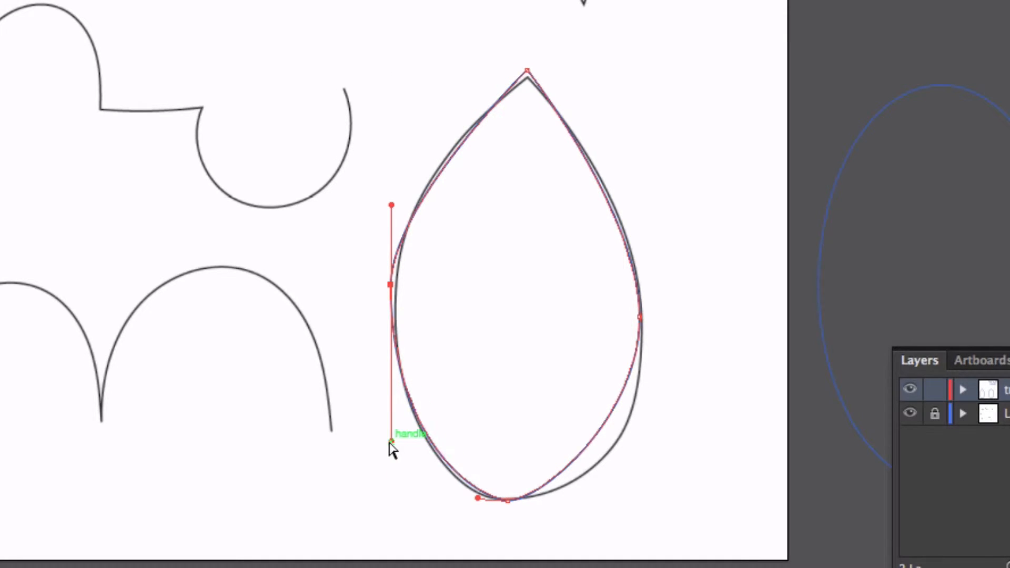
- Nudge the left anchor point three small increments to the right, onto the template's left edge
{"action": "left_click", "coordinate": [392, 285]}
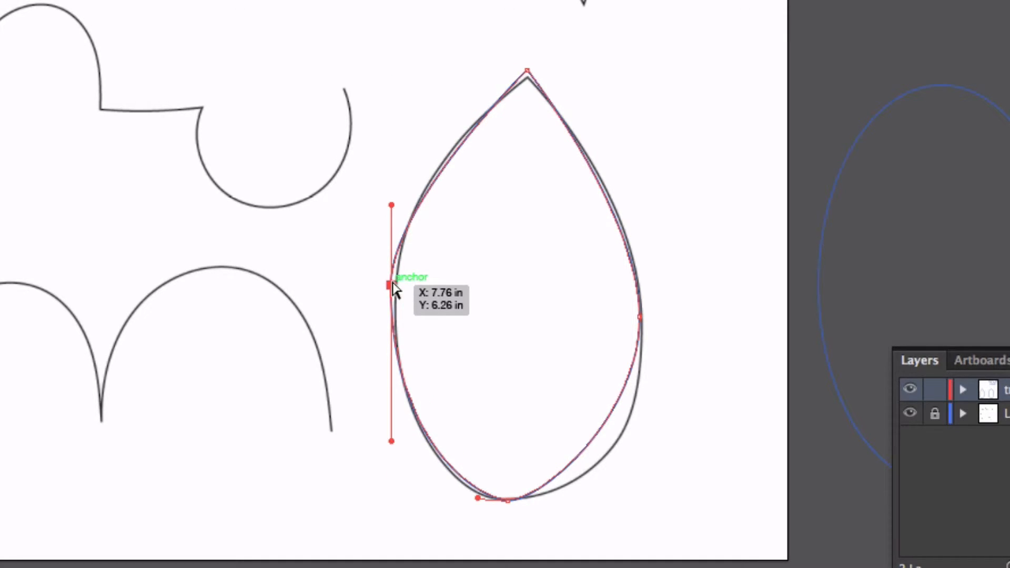
{"action": "left_click", "coordinate": [360, 263]}
{"action": "left_click", "coordinate": [392, 285]}
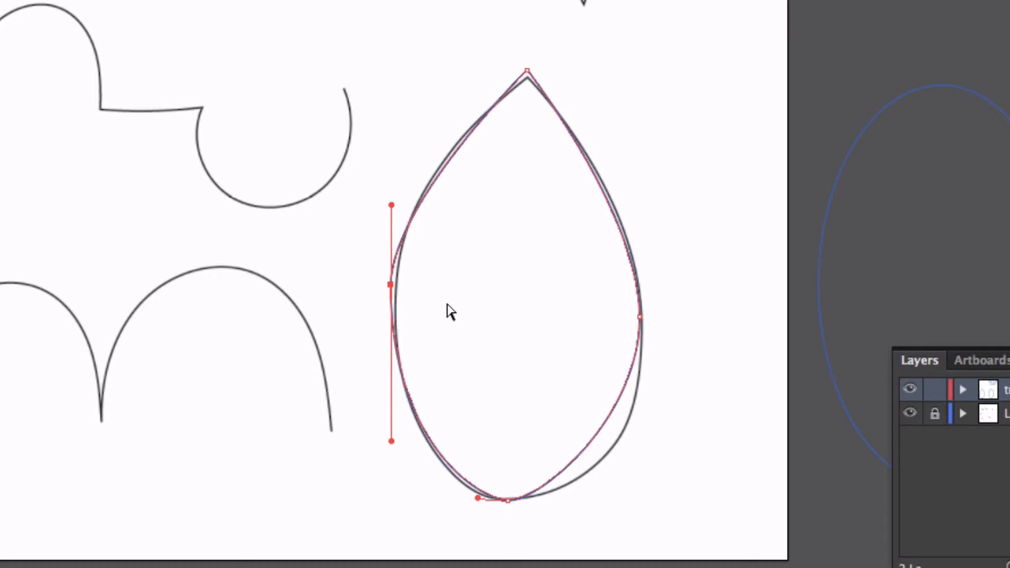
{"action": "key", "text": "Right"}
{"action": "key", "text": "Right"}
{"action": "key", "text": "Right"}
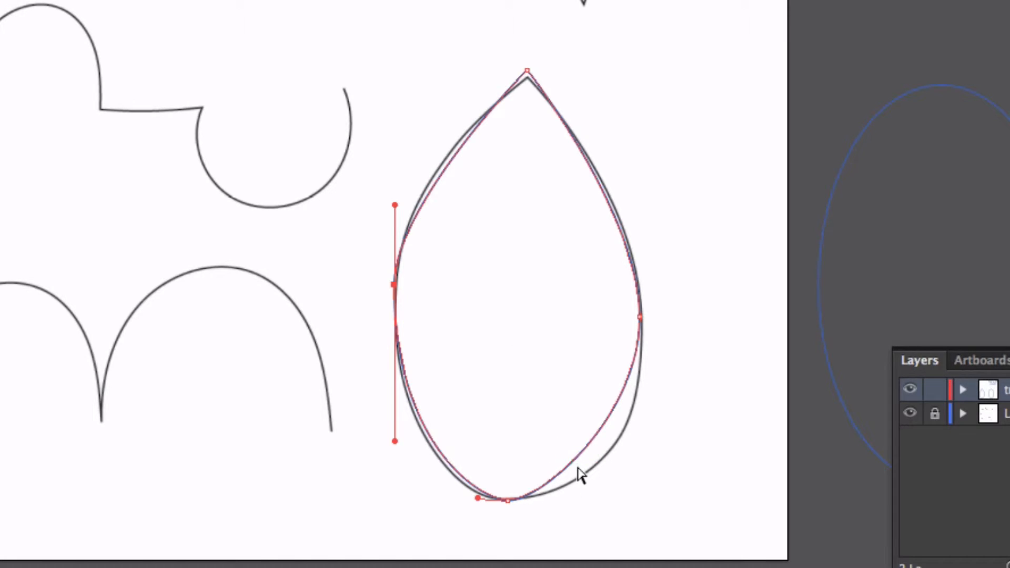
- Try fitting the lower-right curve to the template by extending the right and bottom anchors' handles, and undo both handle changes
{"action": "left_click", "coordinate": [640, 317]}
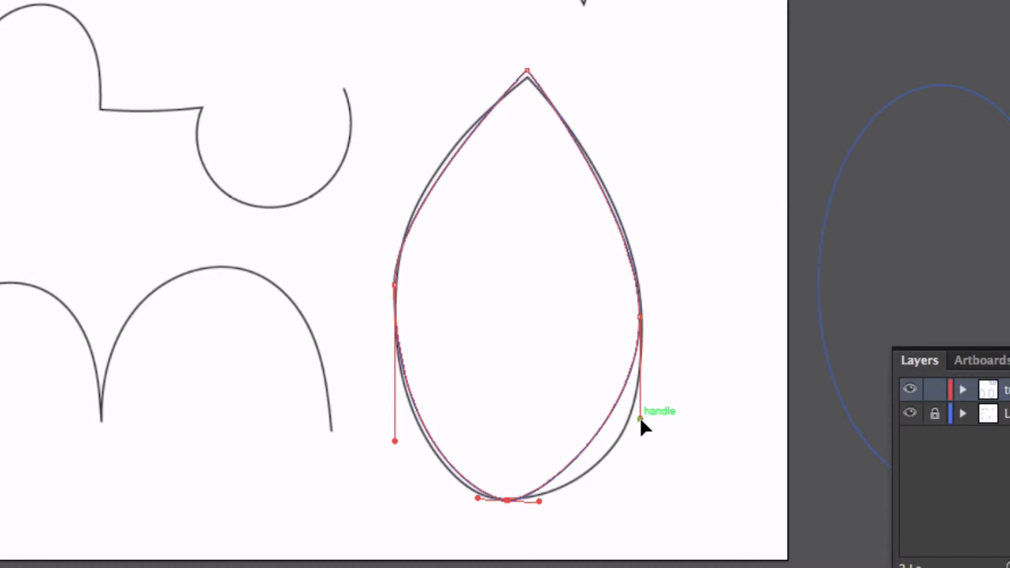
{"action": "left_click_drag", "start_coordinate": [640, 419], "coordinate": [647, 457]}
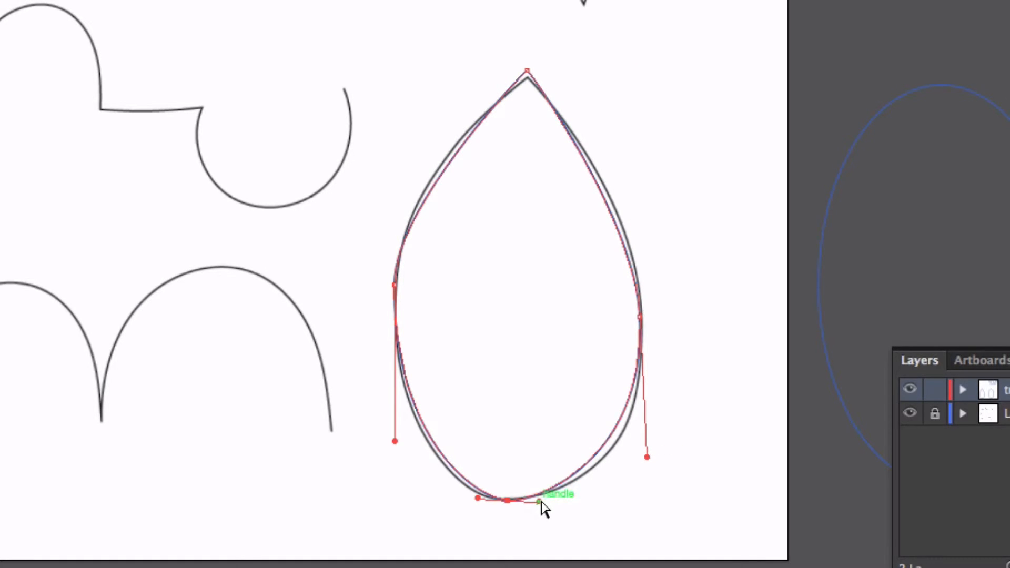
{"action": "left_click_drag", "start_coordinate": [541, 503], "coordinate": [559, 500]}
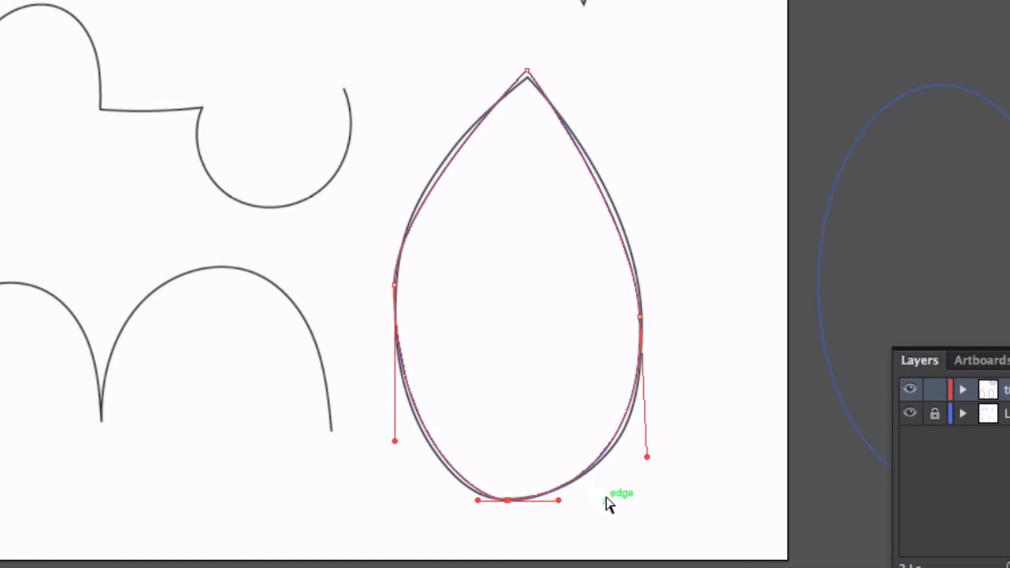
{"action": "key", "text": "v"}
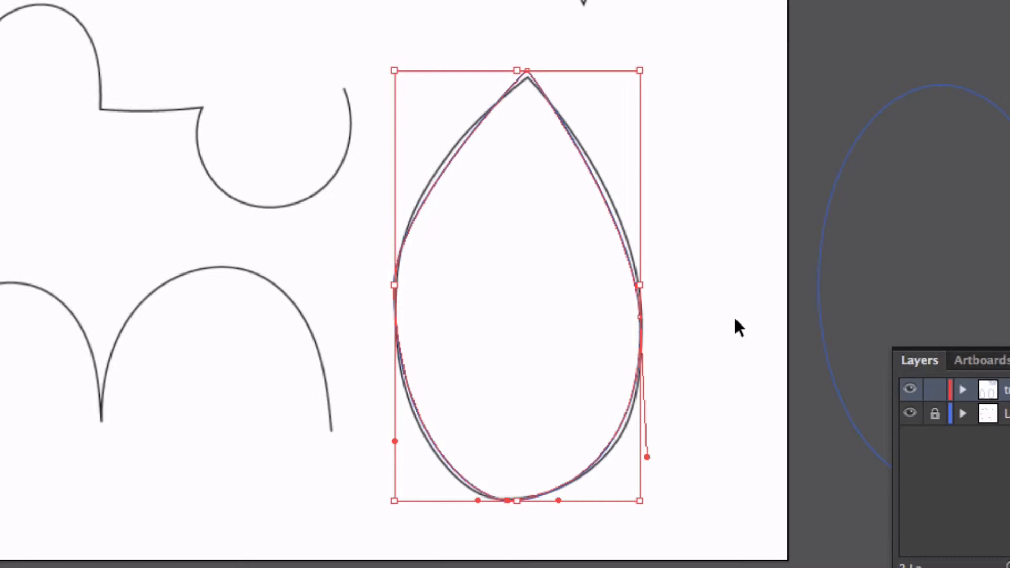
{"action": "key", "text": "ctrl+z"}
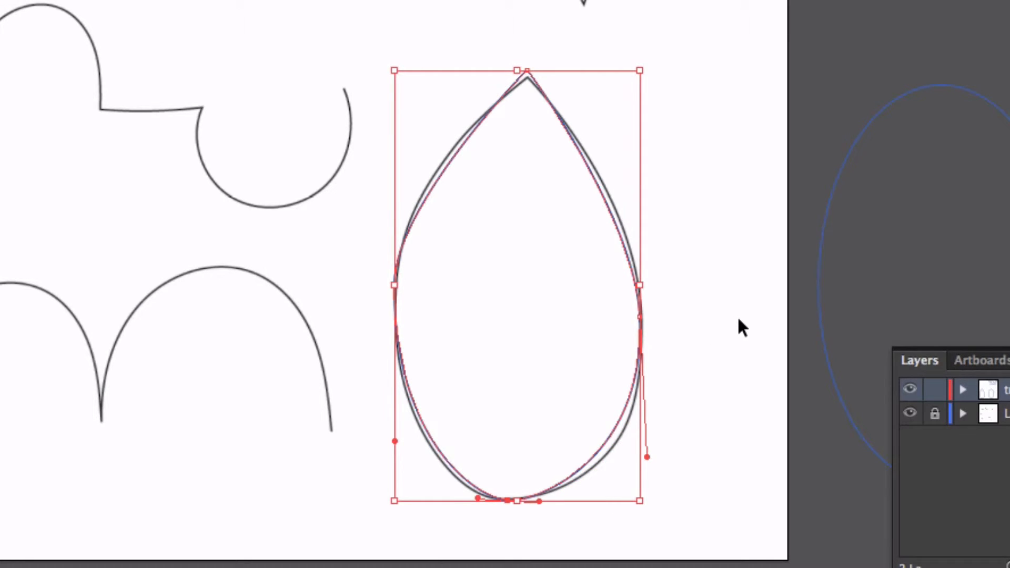
{"action": "key", "text": "ctrl+z"}
- Pull the lower-right and upper-right path segments directly toward the template outline and lengthen the bottom anchor's left handle
{"action": "key", "text": "a"}
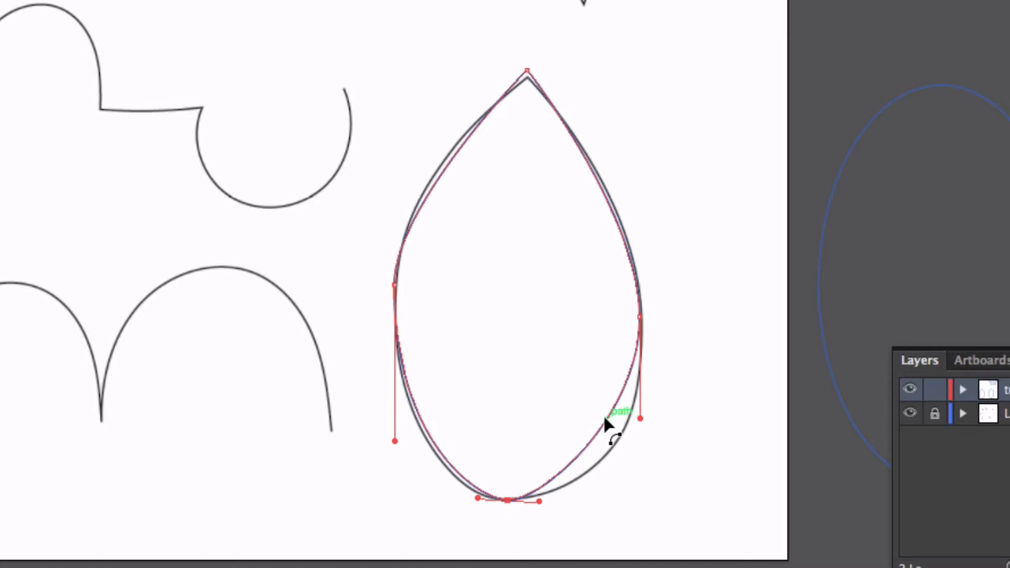
{"action": "left_click_drag", "start_coordinate": [605, 417], "coordinate": [621, 426]}
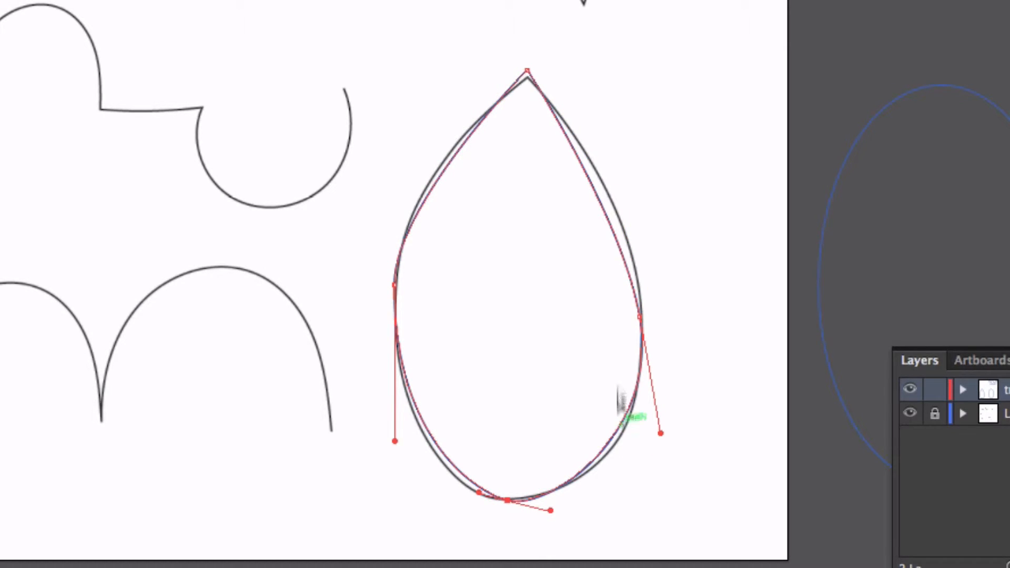
{"action": "left_click_drag", "start_coordinate": [585, 179], "coordinate": [595, 168]}
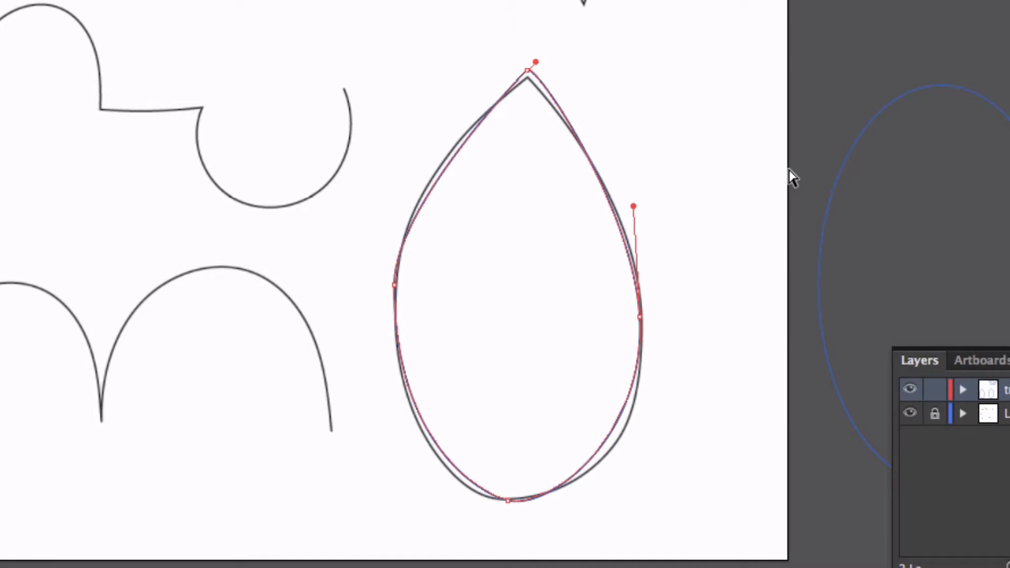
{"action": "left_click", "coordinate": [502, 498]}
{"action": "left_click_drag", "start_coordinate": [480, 497], "coordinate": [463, 494]}
{"action": "left_click", "coordinate": [642, 320]}
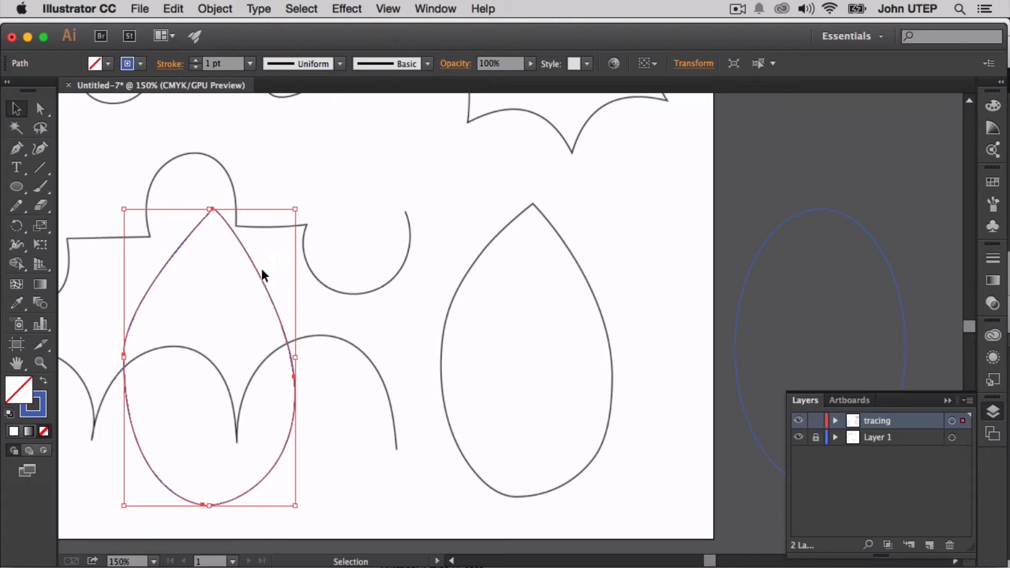
- Draw a closed four-point path of straight segments with the Pen tool, placing points at the teardrop template's tip, right side, bottom and left side
{"action": "key", "text": "p"}
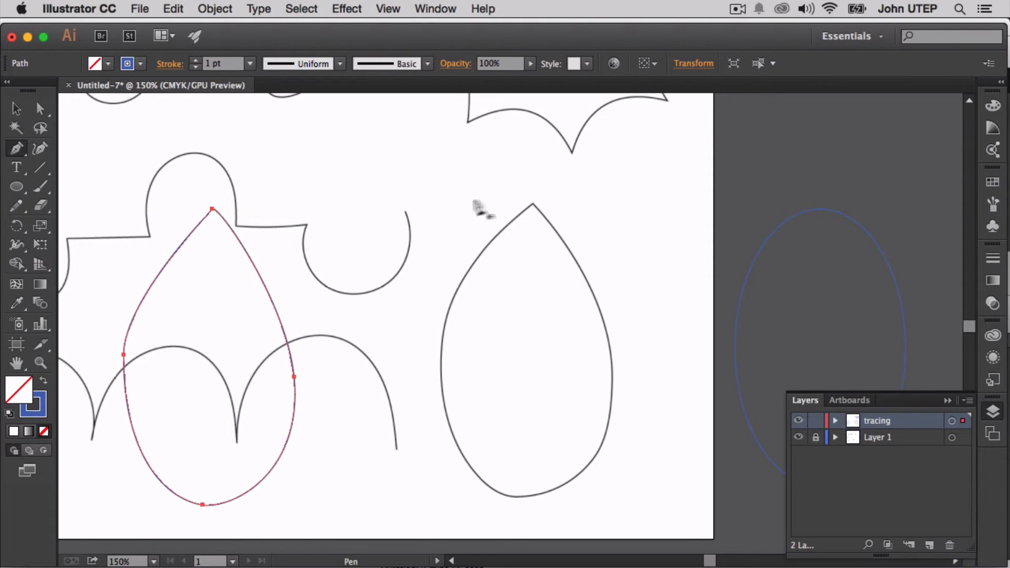
{"action": "left_click", "coordinate": [532, 204]}
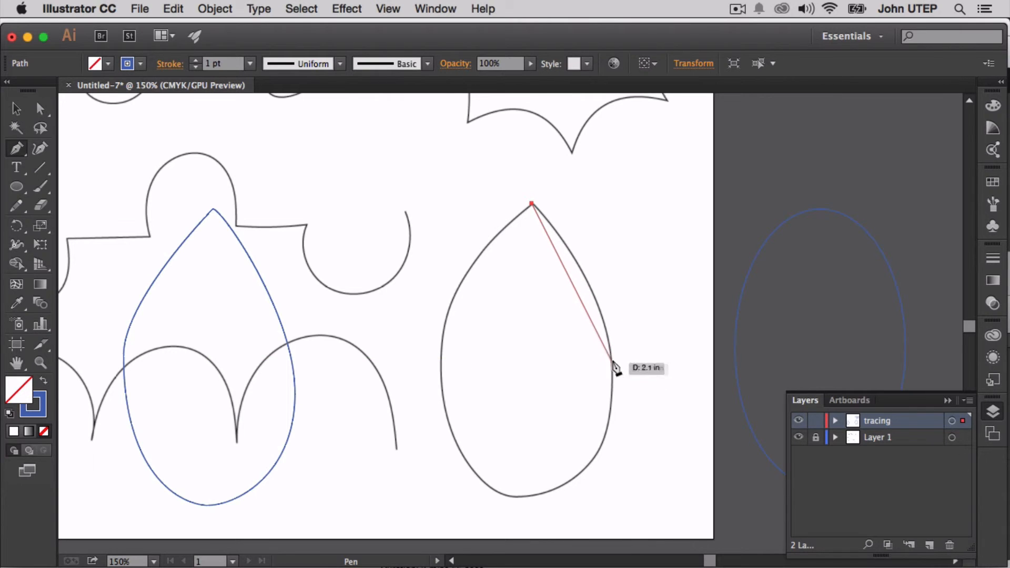
{"action": "left_click_drag", "start_coordinate": [612, 358], "coordinate": [589, 520]}
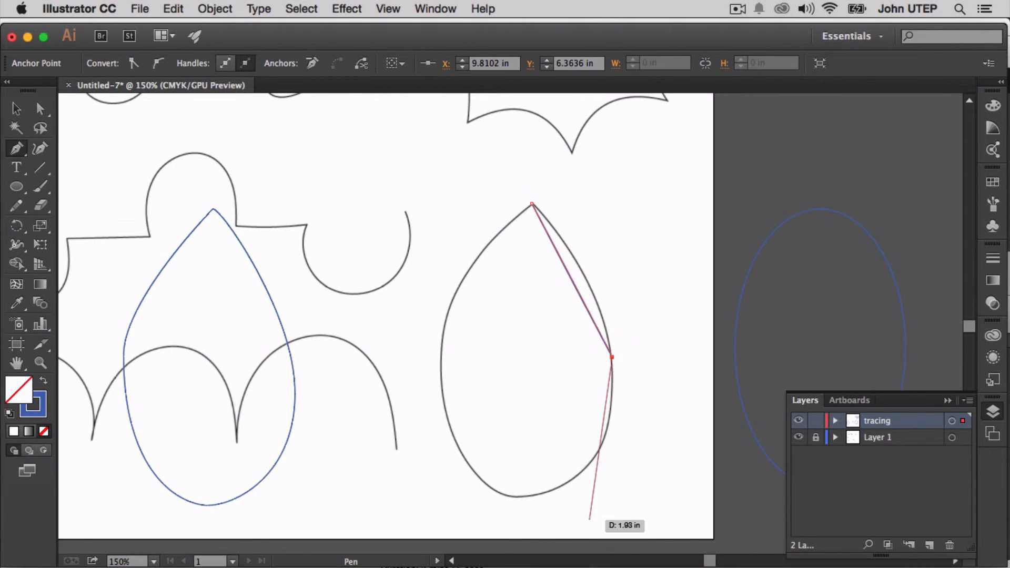
{"action": "left_click_drag", "start_coordinate": [525, 497], "coordinate": [483, 387]}
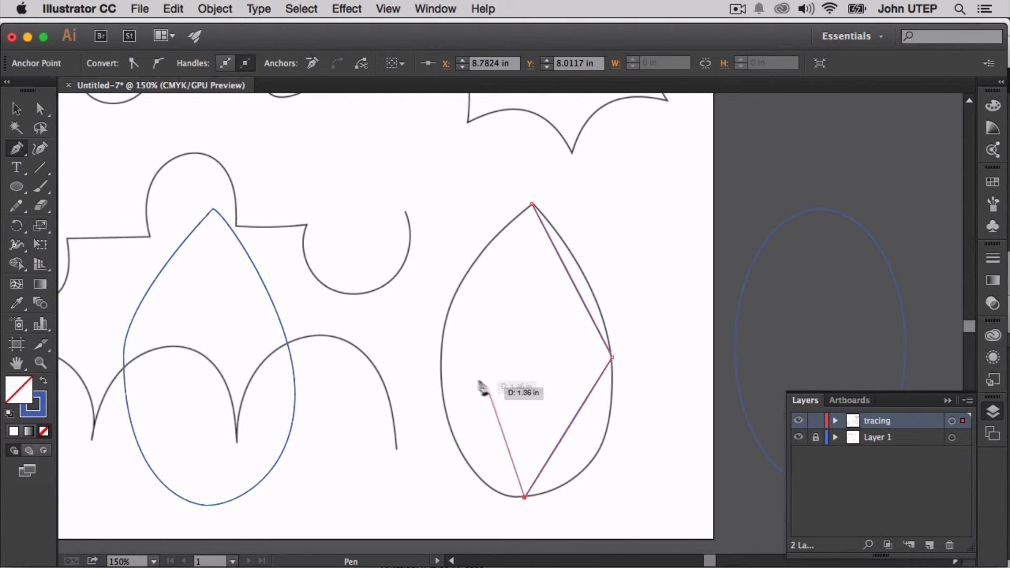
{"action": "left_click", "coordinate": [442, 332]}
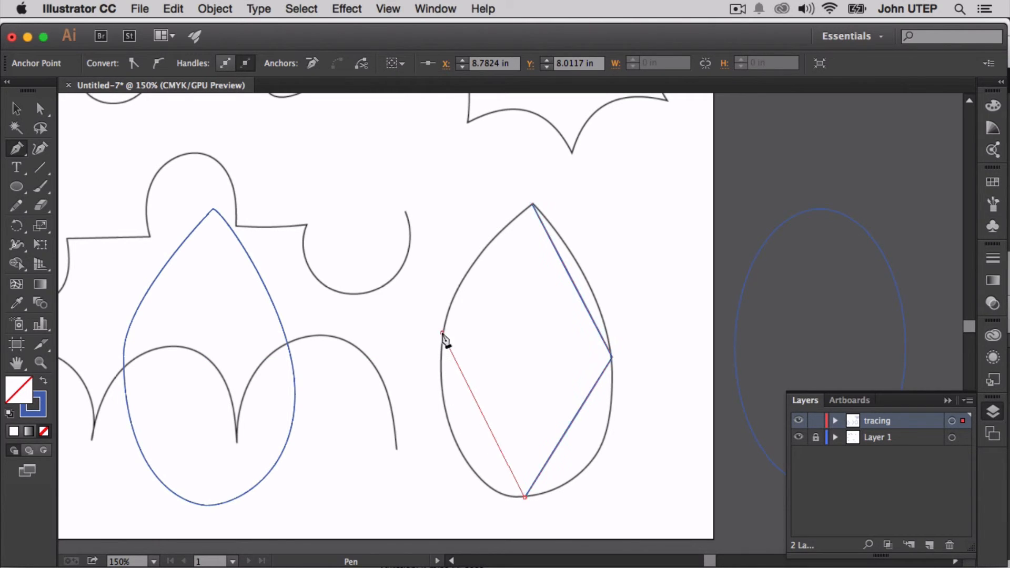
{"action": "left_click", "coordinate": [532, 205]}
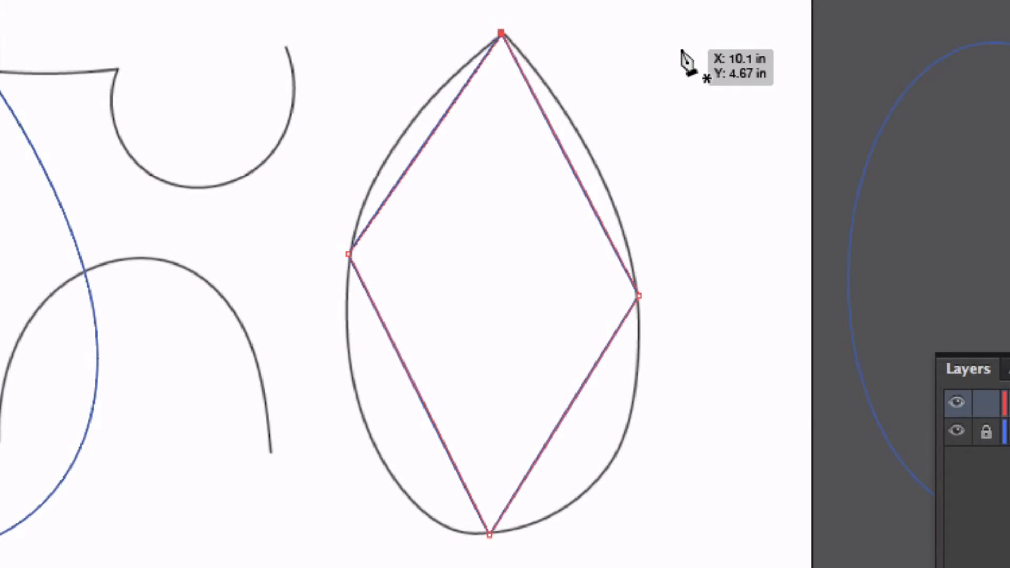
- Bend all four straight segments of the path outward onto the teardrop template's curves with the Anchor Point tool
{"action": "key", "text": "shift+c"}
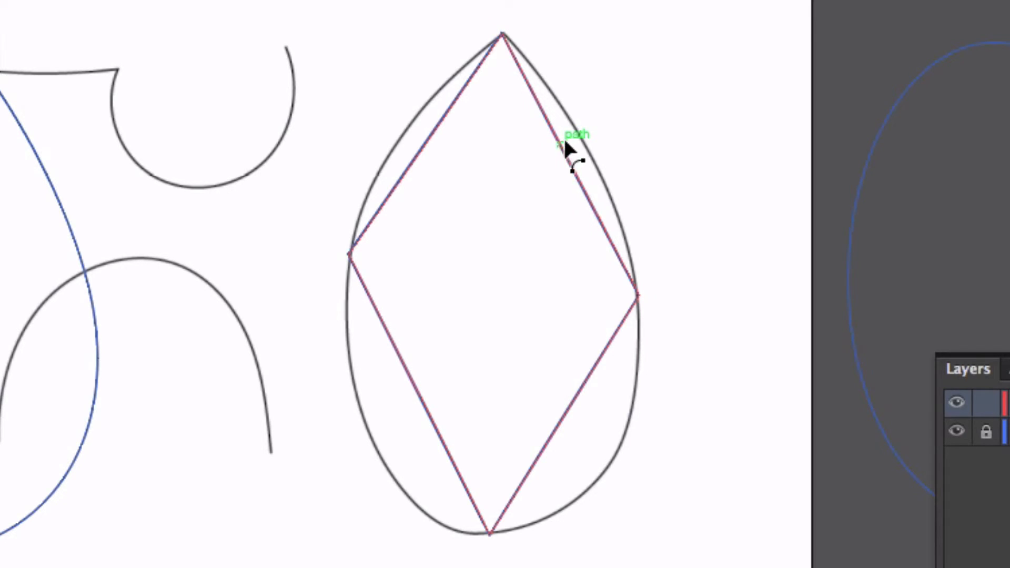
{"action": "left_click_drag", "start_coordinate": [564, 146], "coordinate": [582, 147]}
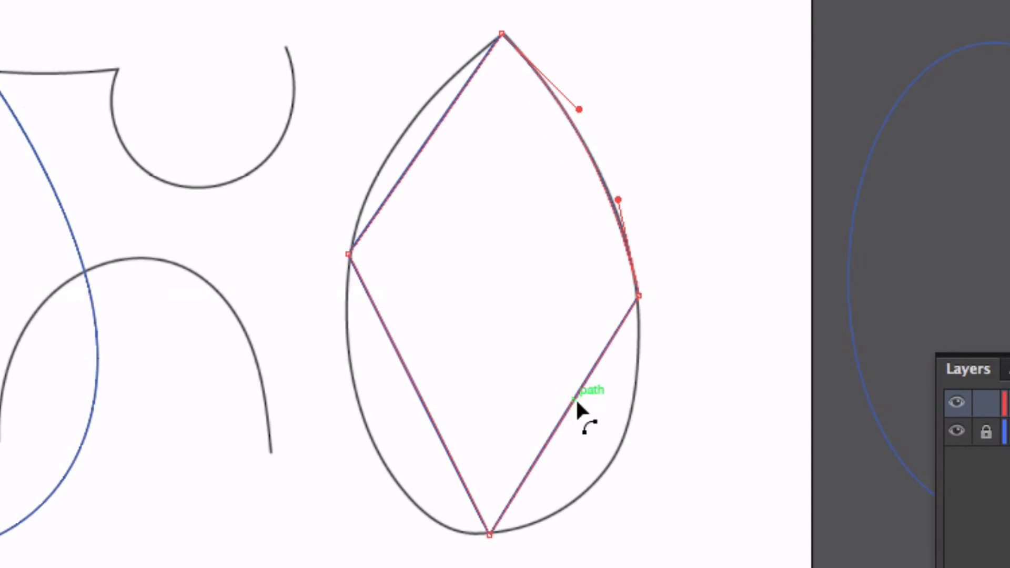
{"action": "left_click_drag", "start_coordinate": [572, 399], "coordinate": [615, 462]}
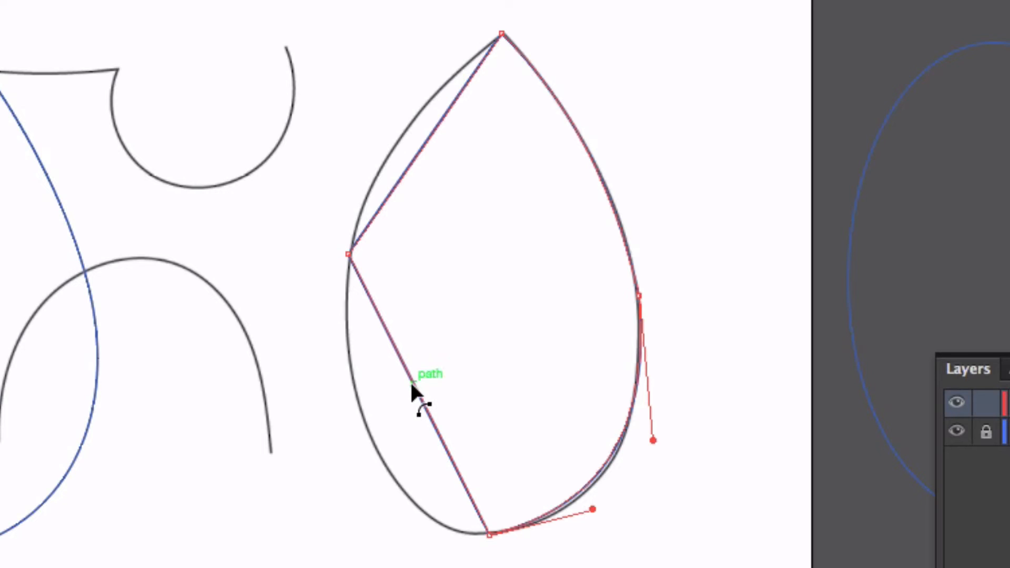
{"action": "left_click_drag", "start_coordinate": [412, 388], "coordinate": [371, 453]}
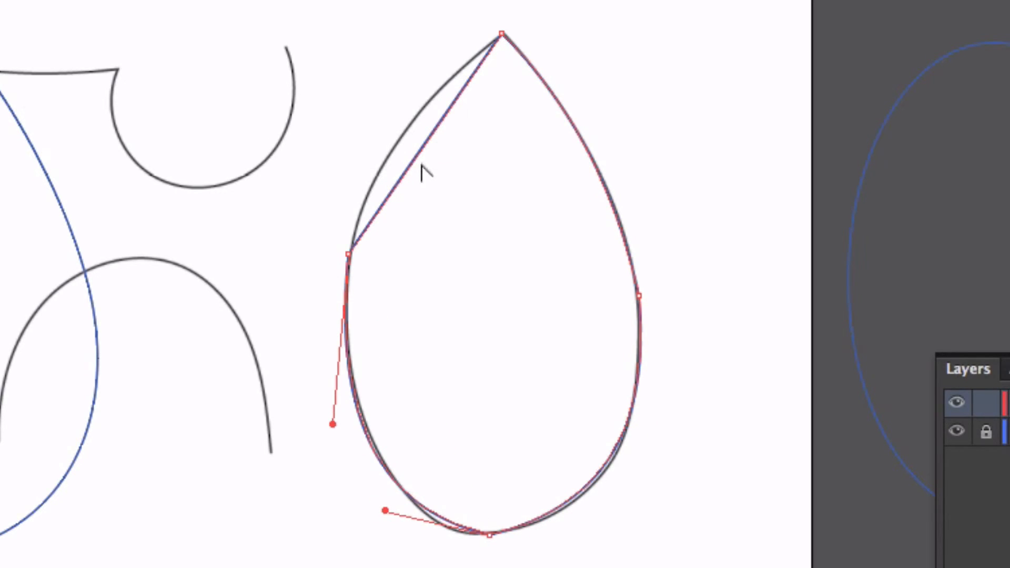
{"action": "left_click_drag", "start_coordinate": [424, 157], "coordinate": [410, 137]}
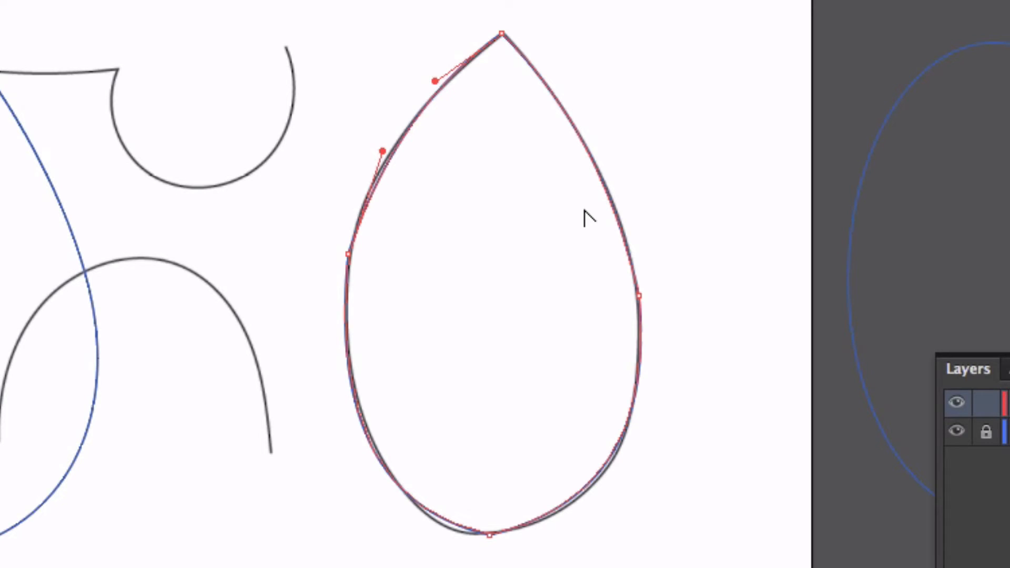
- Lengthen the bottom anchor's left handle and extend the left anchor's upper handle to refine the teardrop's left side
{"action": "left_click", "coordinate": [489, 534]}
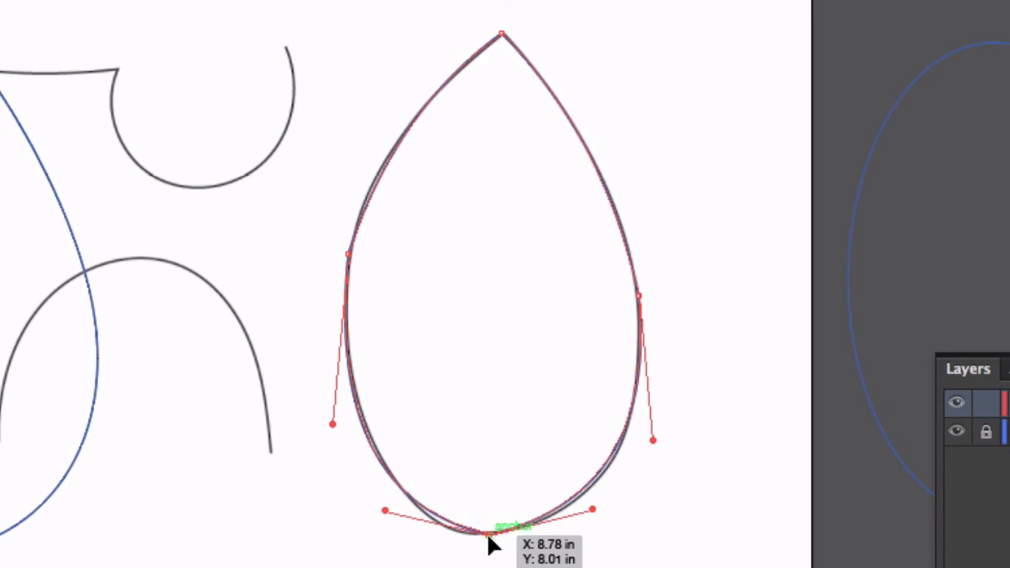
{"action": "left_click_drag", "start_coordinate": [385, 511], "coordinate": [369, 515]}
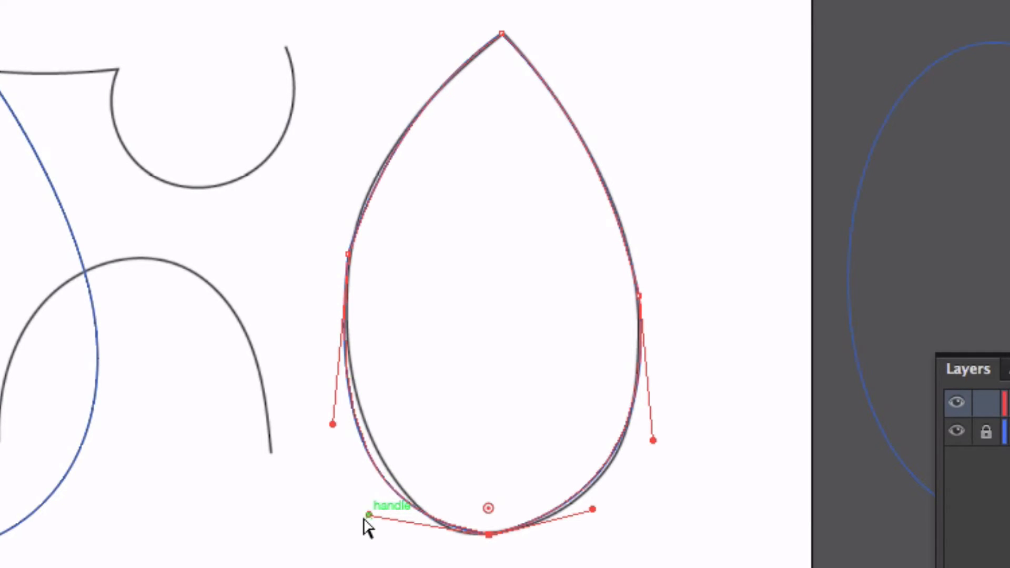
{"action": "left_click", "coordinate": [349, 256]}
{"action": "mouse_move", "coordinate": [383, 152]}
{"action": "left_mouse_down"}
{"action": "mouse_move", "coordinate": [308, 171]}
{"action": "mouse_move", "coordinate": [378, 144]}
{"action": "left_mouse_up"}
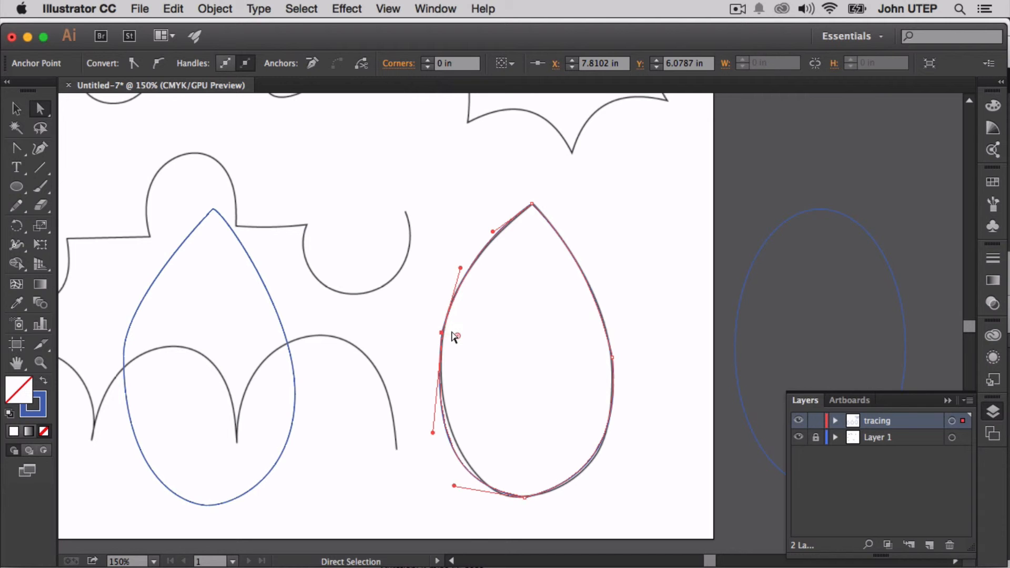
- Convert the left anchor point to smooth and swing its upper handle outward to realign the curve with the template
{"action": "left_click", "coordinate": [421, 309]}
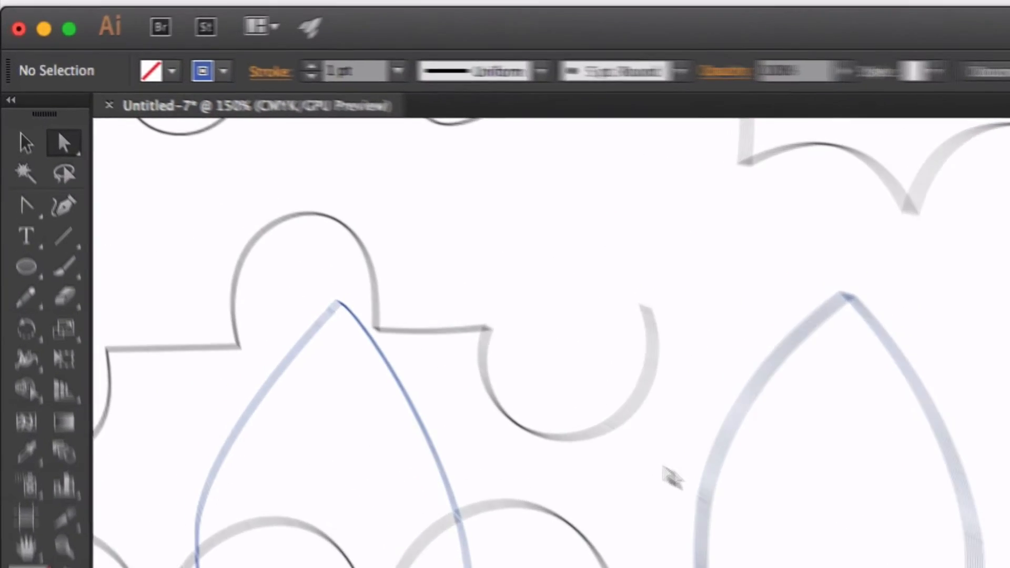
{"action": "left_click_drag", "start_coordinate": [421, 310], "coordinate": [473, 338]}
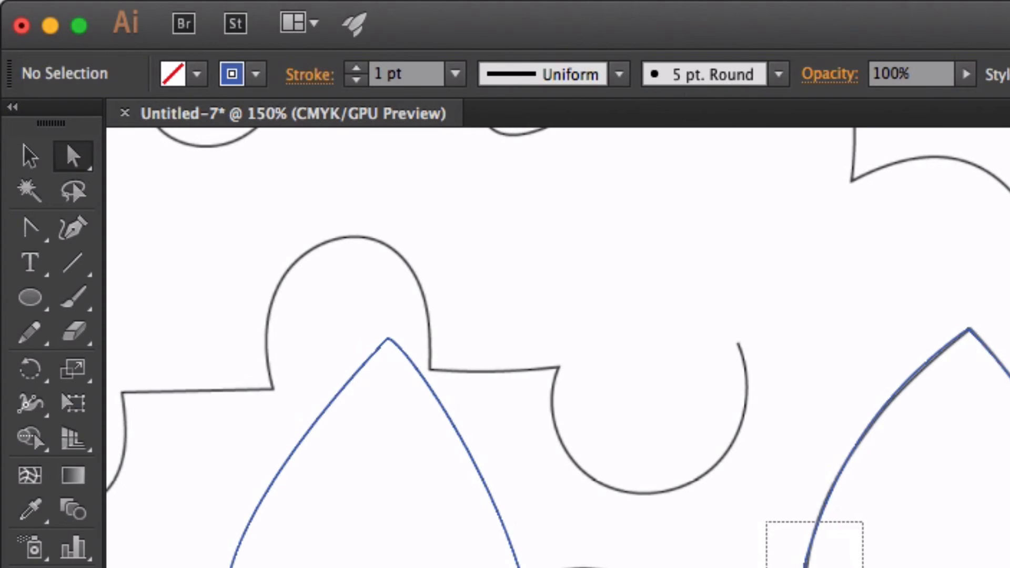
{"action": "left_click_drag", "start_coordinate": [858, 566], "coordinate": [862, 567]}
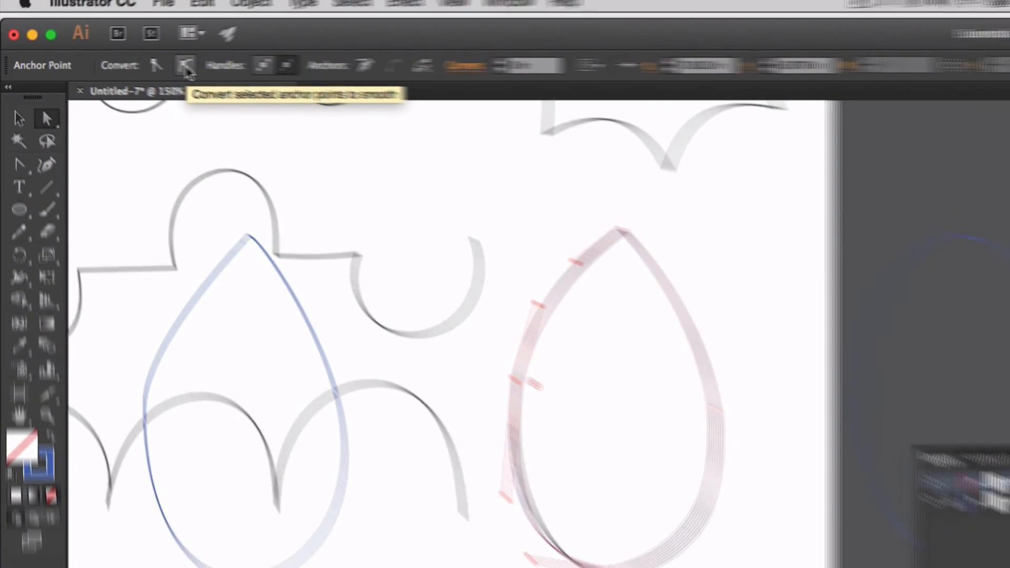
{"action": "left_click", "coordinate": [290, 74]}
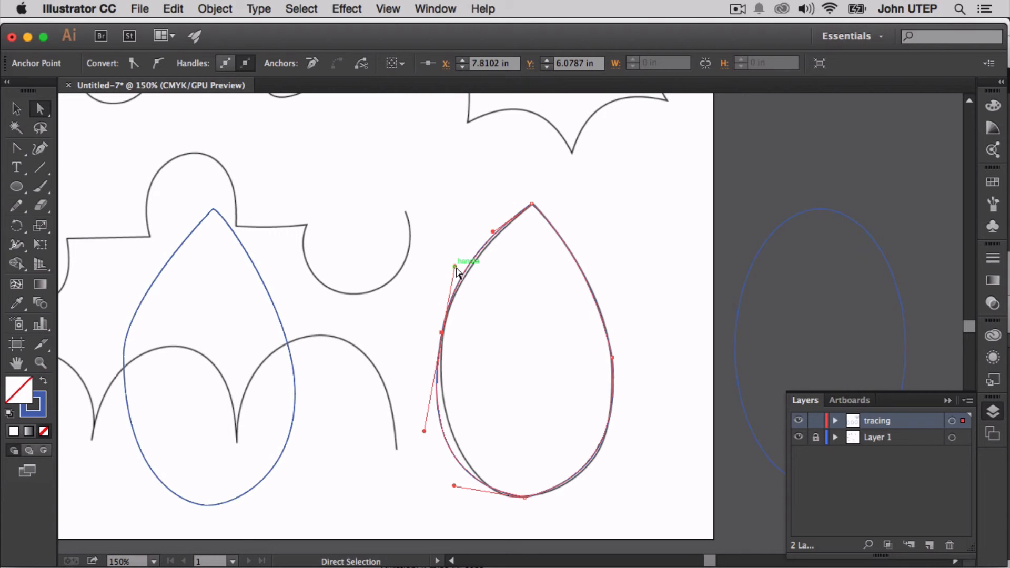
{"action": "mouse_move", "coordinate": [455, 267]}
{"action": "left_mouse_down"}
{"action": "mouse_move", "coordinate": [431, 269]}
{"action": "mouse_move", "coordinate": [448, 273]}
{"action": "left_mouse_up"}
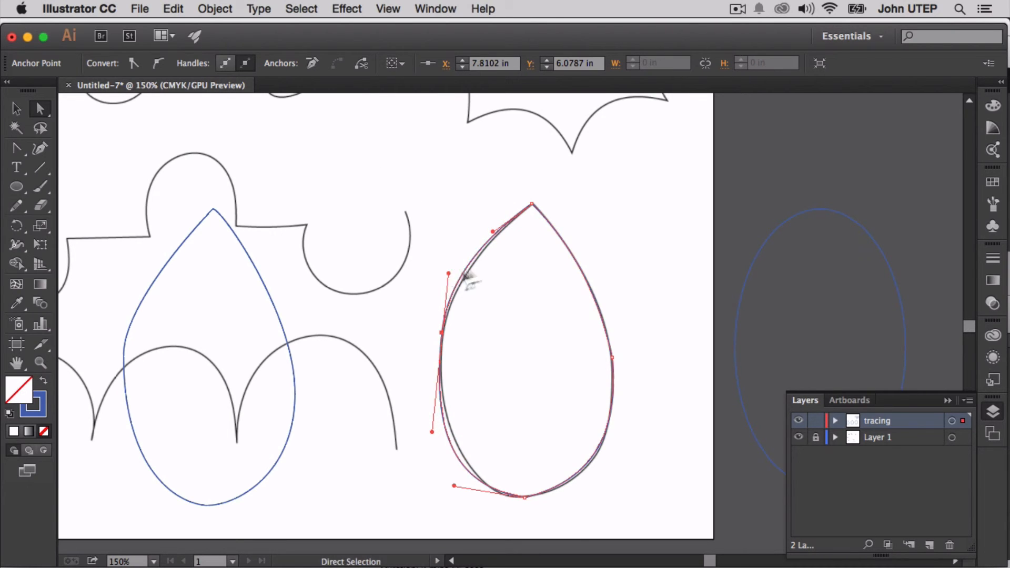
- Select the right and bottom anchor points together and convert them to smooth
{"action": "left_click_drag", "start_coordinate": [653, 335], "coordinate": [591, 383]}
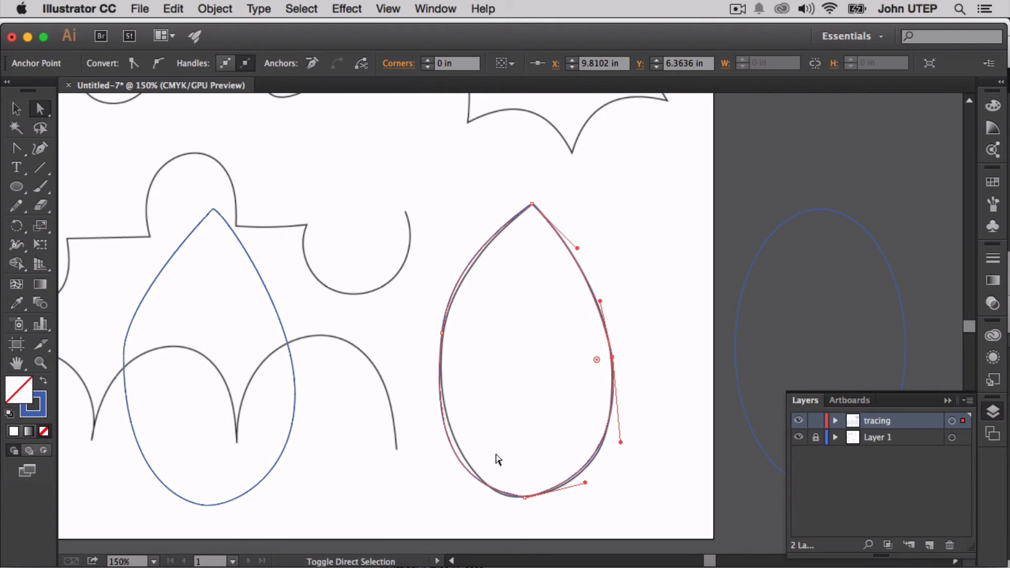
{"action": "left_click_drag", "start_coordinate": [496, 455], "coordinate": [559, 526]}
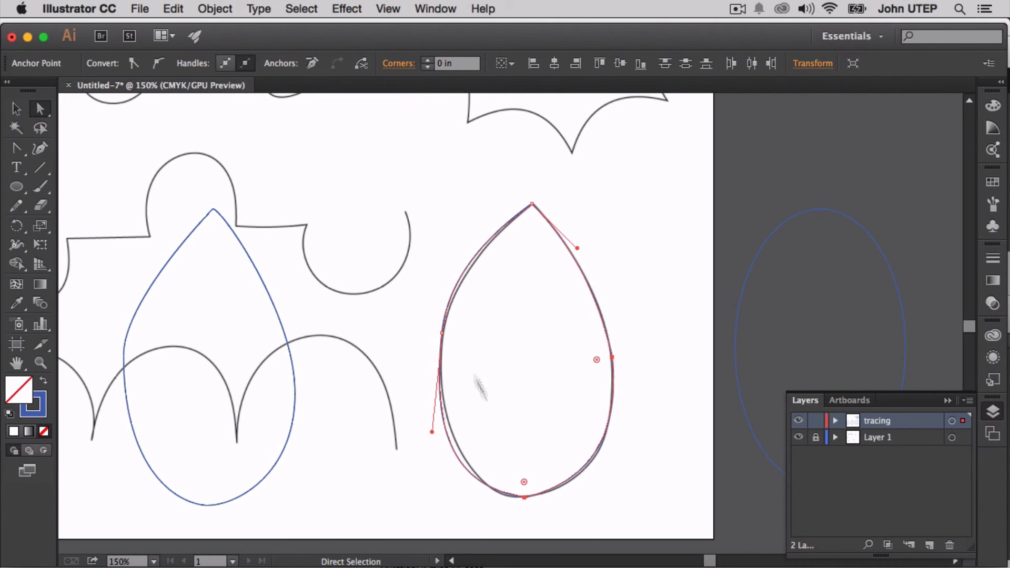
{"action": "left_click", "coordinate": [157, 67]}
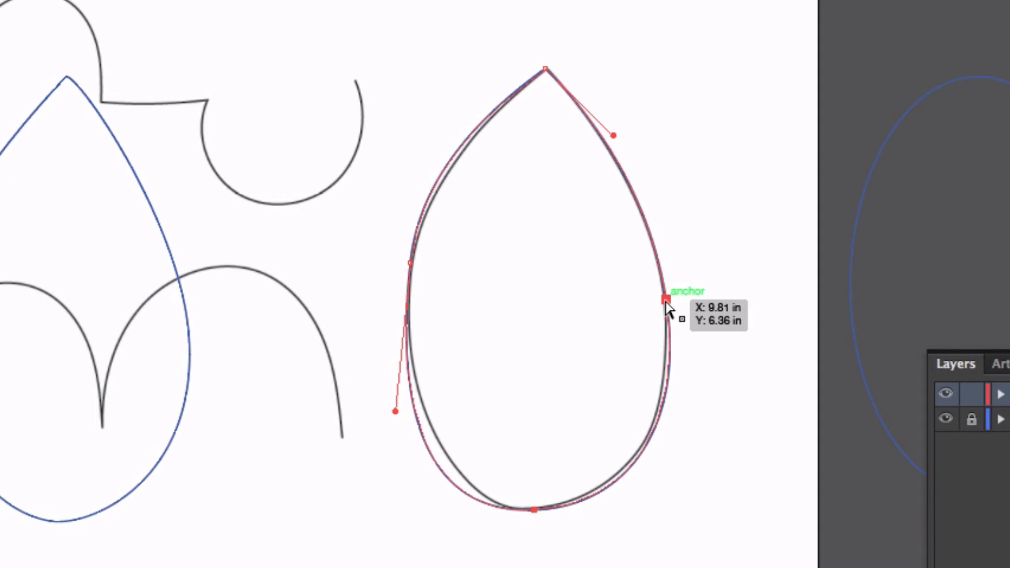
- Adjust the right anchor's lower handle, then shorten and level the bottom anchor's left handle to fit the lower-left curve
{"action": "left_click", "coordinate": [618, 360]}
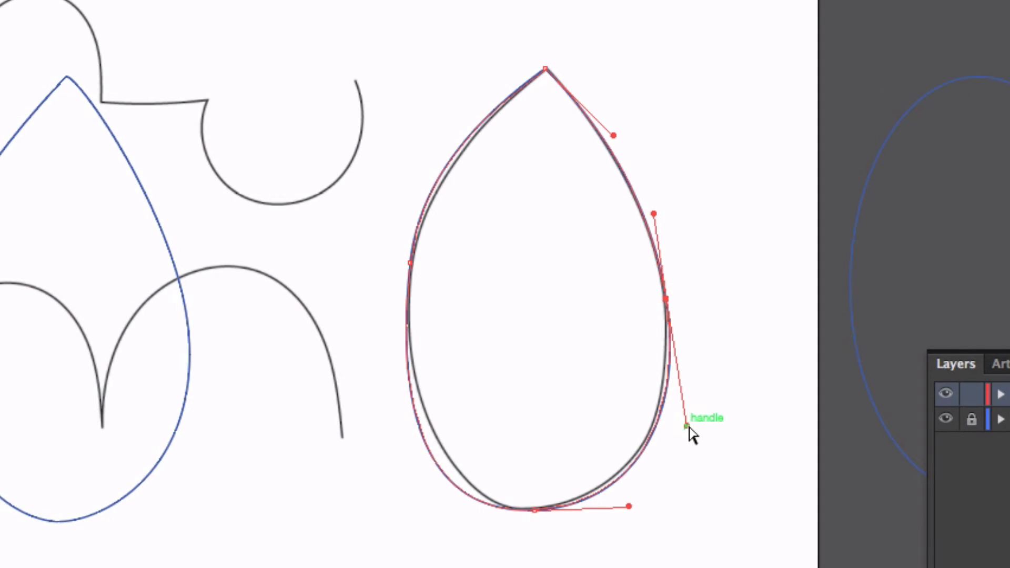
{"action": "mouse_move", "coordinate": [686, 425]}
{"action": "left_mouse_down"}
{"action": "mouse_move", "coordinate": [679, 440]}
{"action": "mouse_move", "coordinate": [692, 430]}
{"action": "left_mouse_up"}
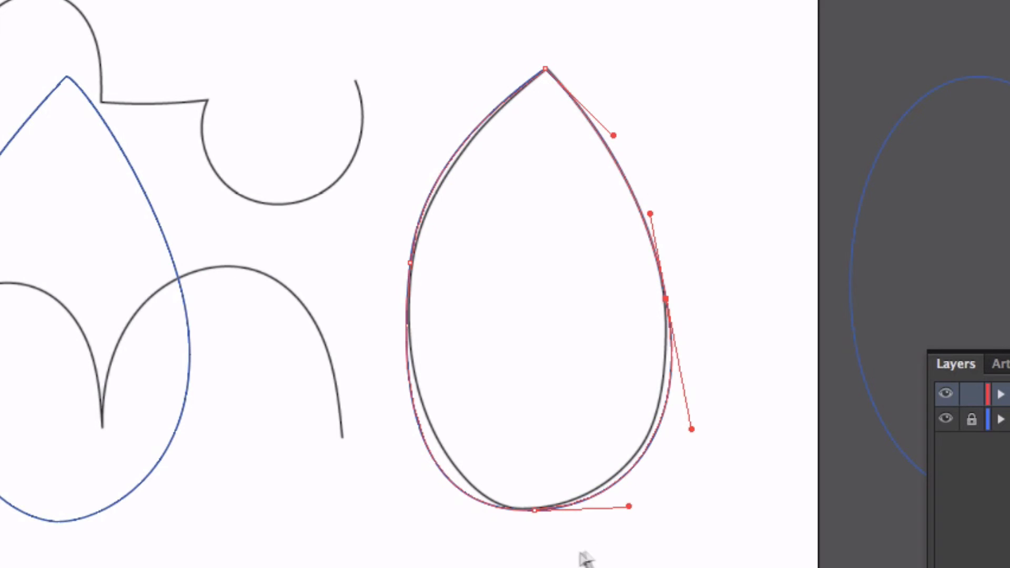
{"action": "left_click", "coordinate": [537, 509]}
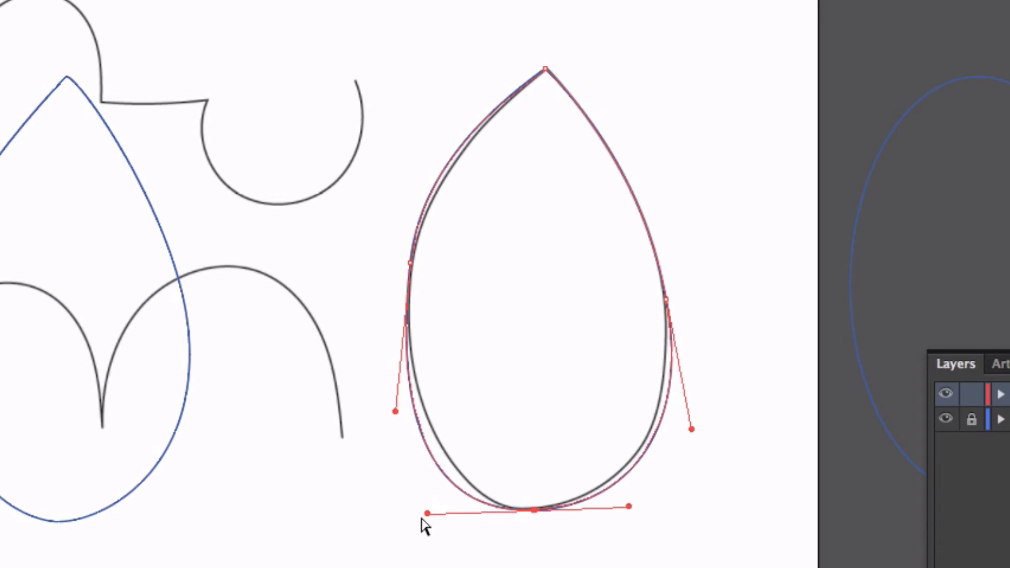
{"action": "left_click_drag", "start_coordinate": [436, 512], "coordinate": [452, 510]}
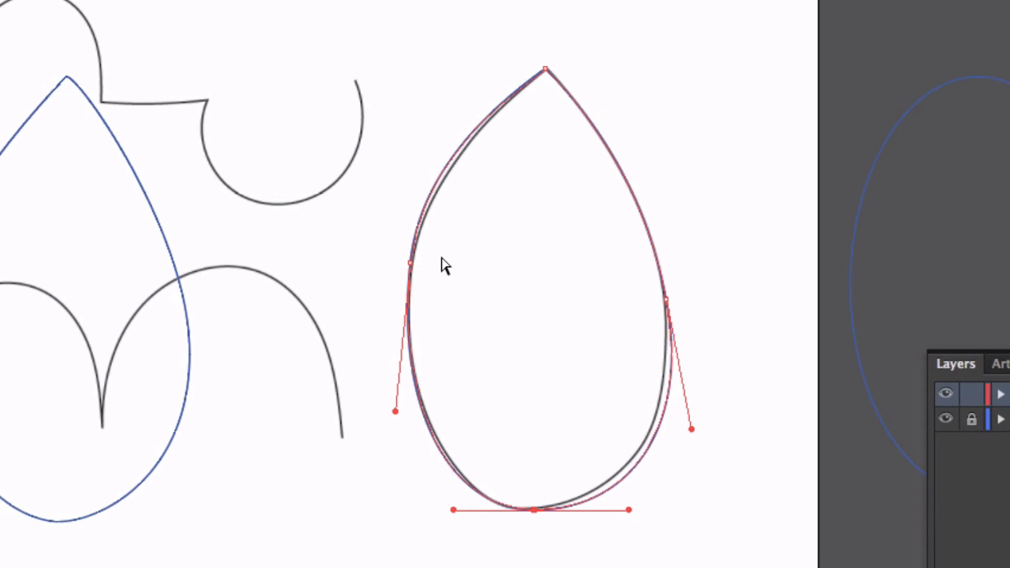
- Fill the traced teardrop with the yellow swatch and move it left, clear of its template outline
{"action": "key", "text": "v"}
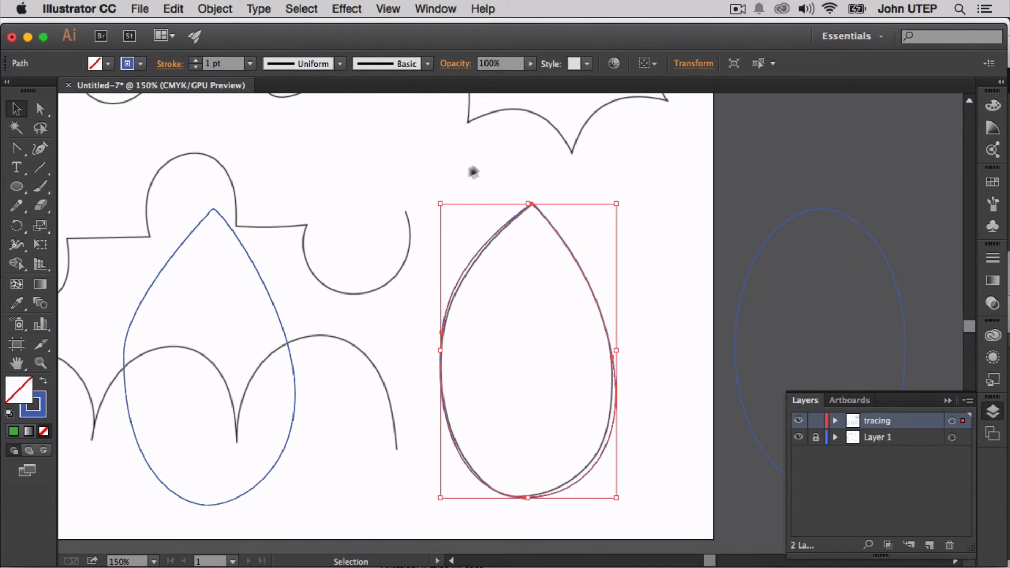
{"action": "left_click", "coordinate": [108, 65]}
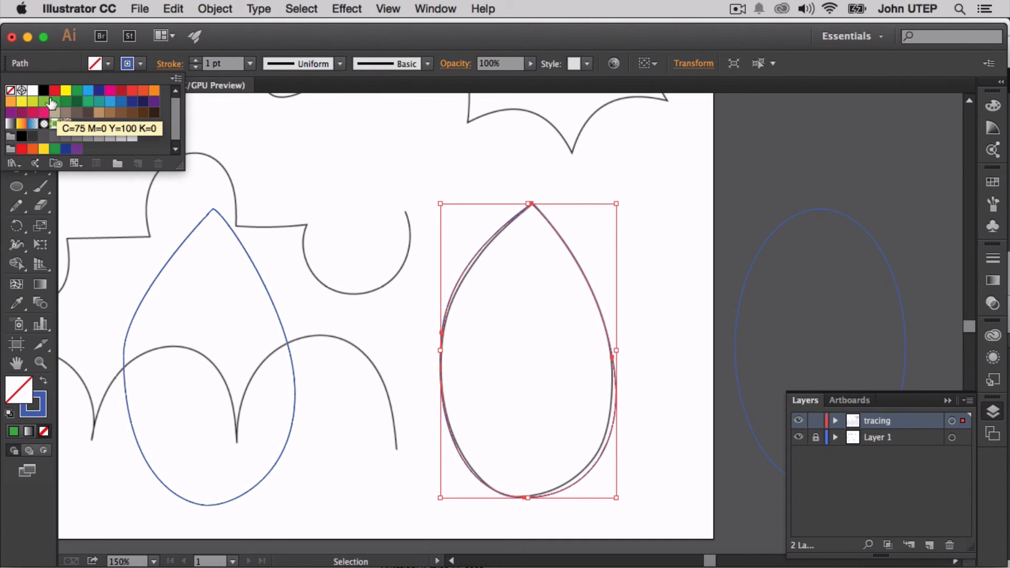
{"action": "left_click", "coordinate": [44, 149]}
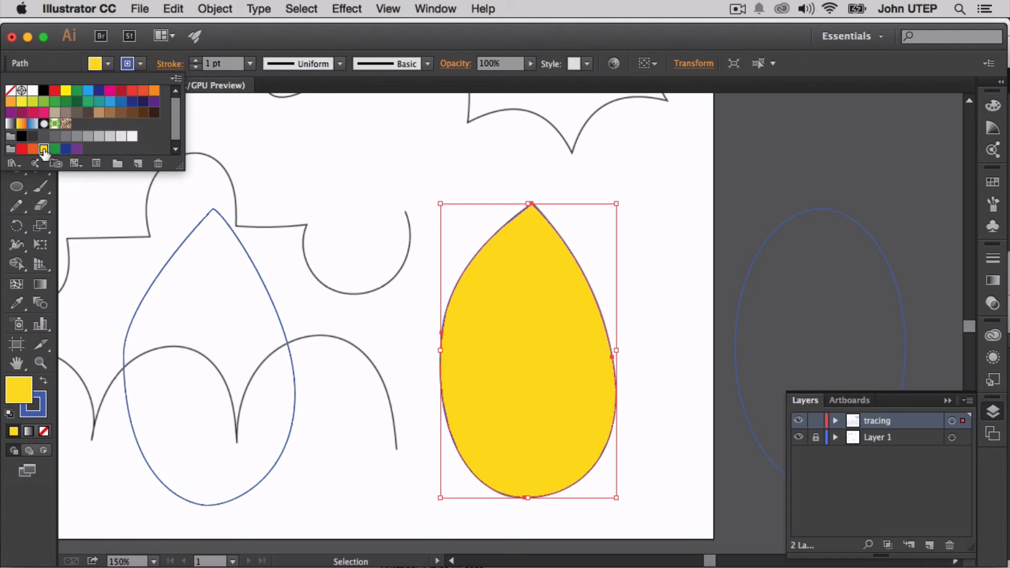
{"action": "left_click", "coordinate": [377, 126]}
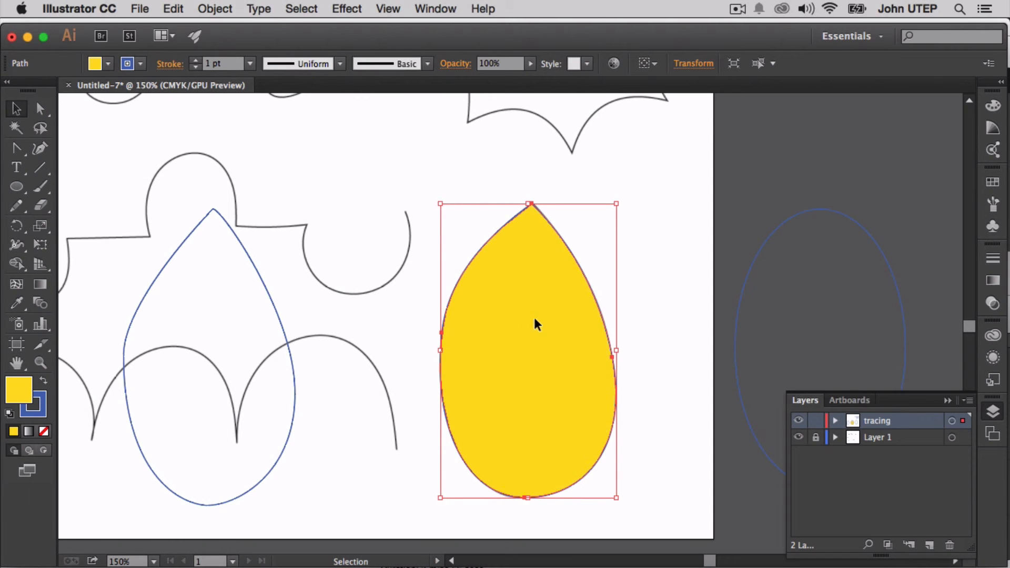
{"action": "left_click_drag", "start_coordinate": [534, 323], "coordinate": [290, 328]}
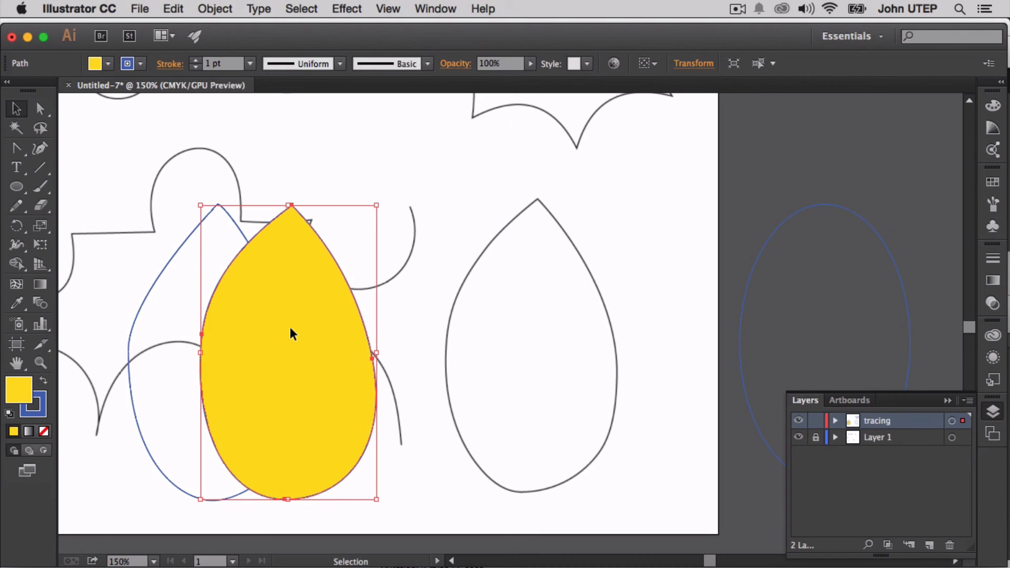
- Draw a closed, unfilled four-point path of straight segments with the Pen tool at the template's tip, right side, bottom and left side
{"action": "key", "text": "p"}
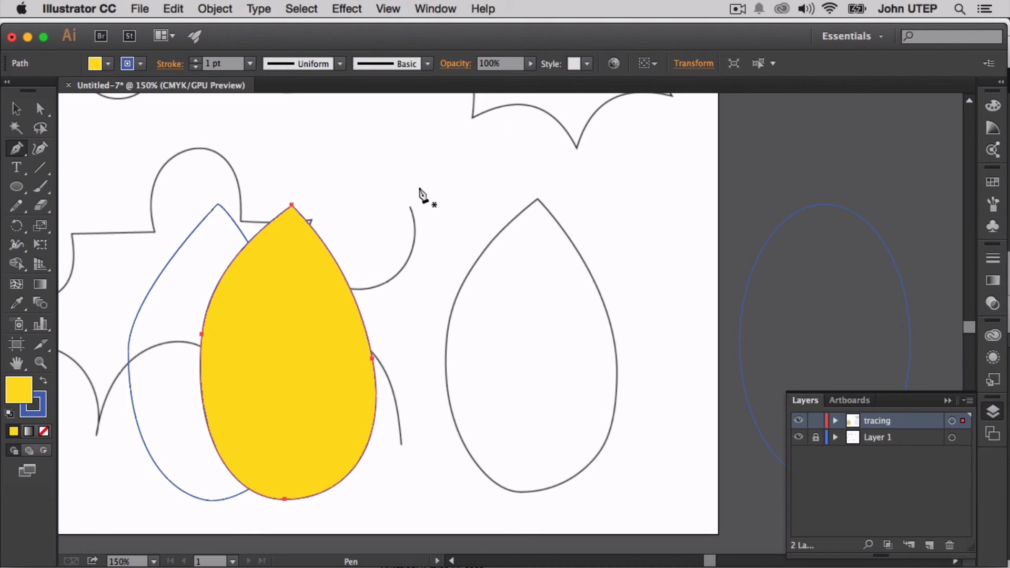
{"action": "left_click", "coordinate": [538, 198]}
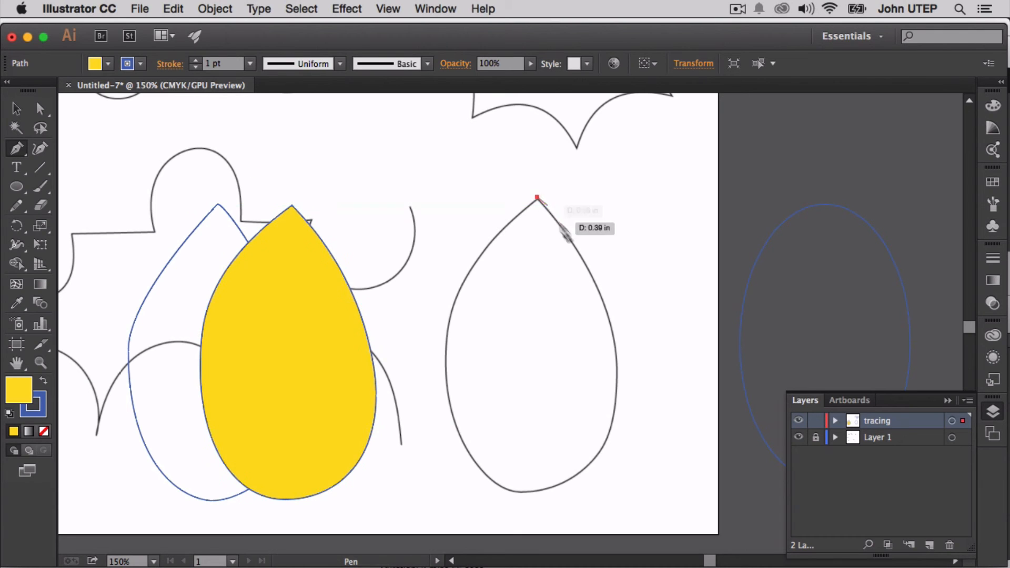
{"action": "left_click", "coordinate": [614, 338]}
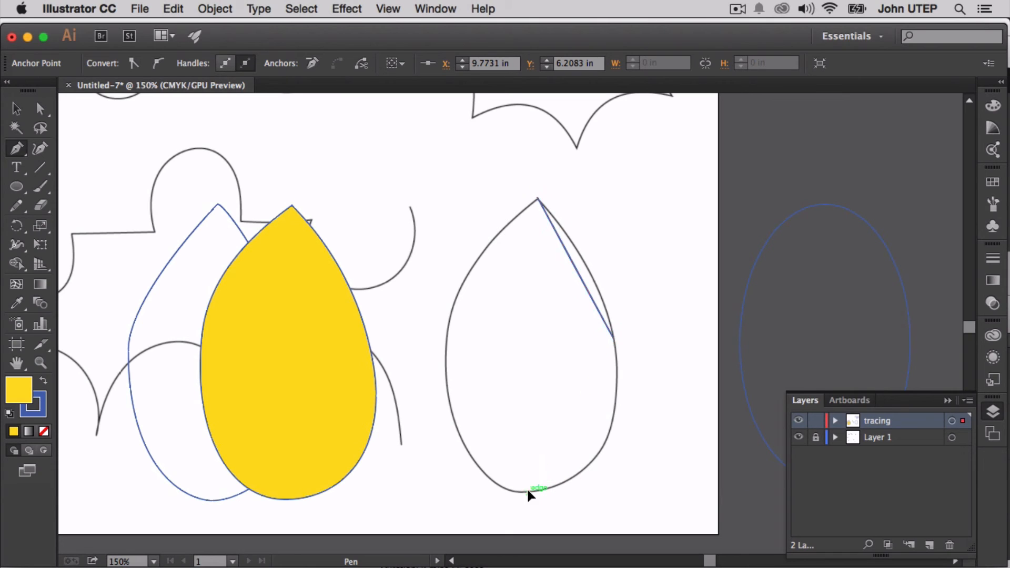
{"action": "left_click", "coordinate": [527, 492]}
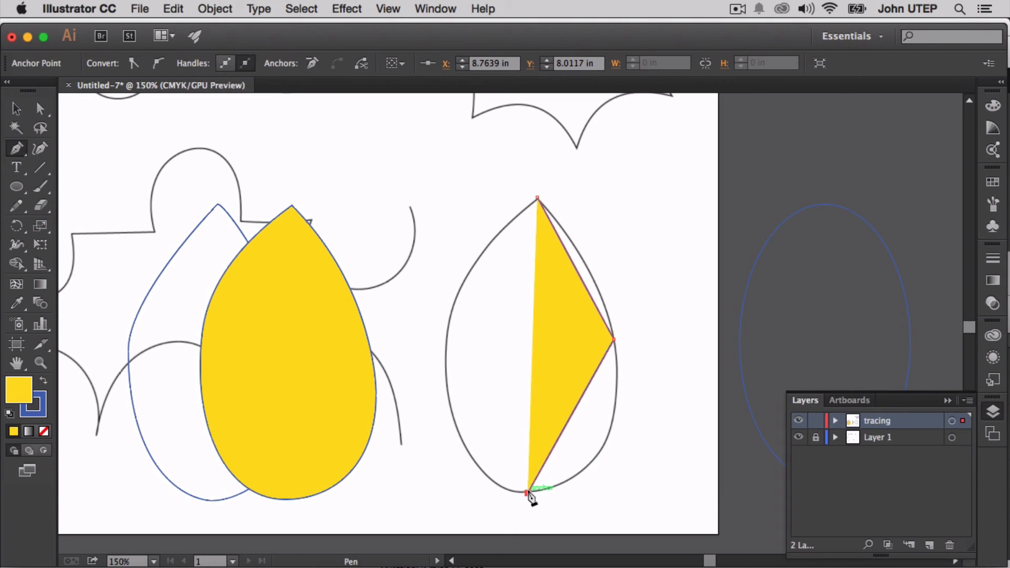
{"action": "left_click", "coordinate": [445, 343]}
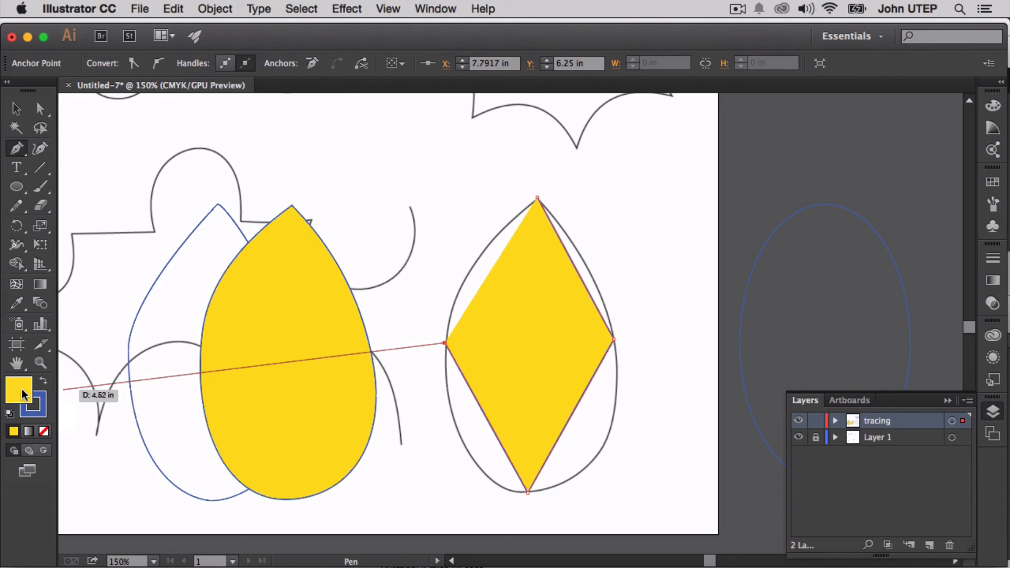
{"action": "left_click", "coordinate": [43, 431]}
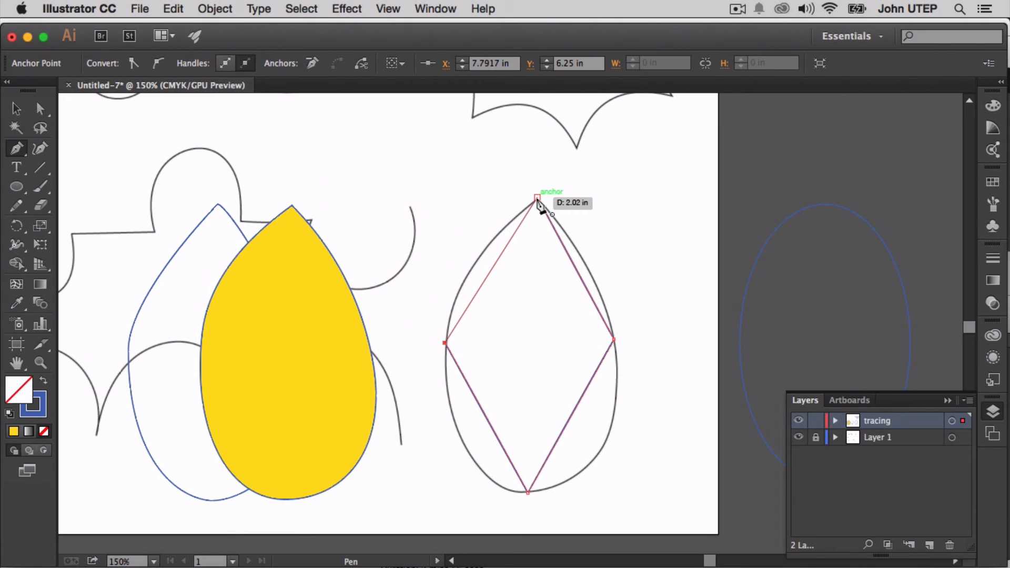
{"action": "left_click", "coordinate": [537, 200]}
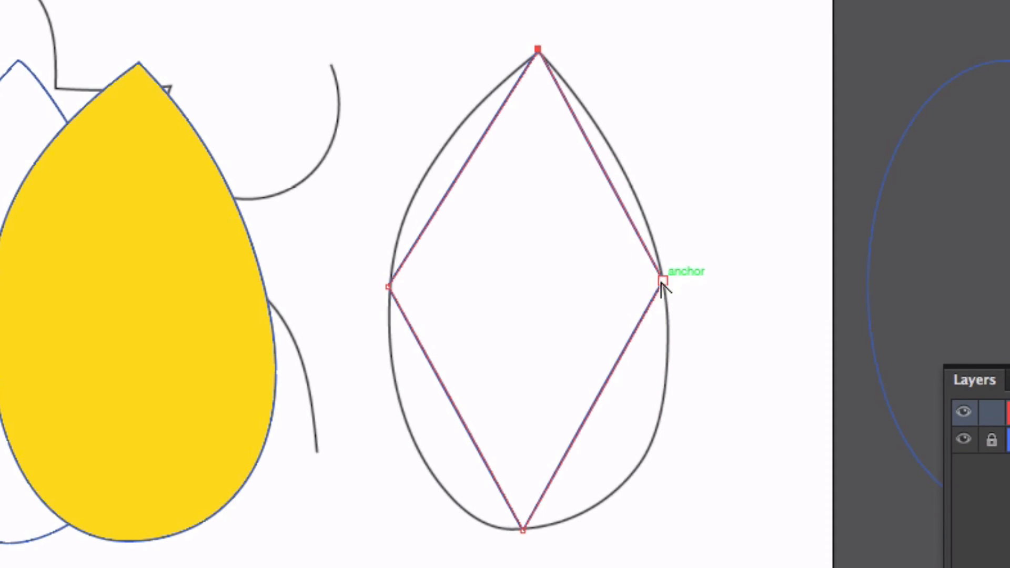
- Pull smooth direction handles out of the straight path's right, bottom and left anchors to fit the teardrop template, then deselect the path
{"action": "mouse_move", "coordinate": [661, 281]}
{"action": "left_mouse_down"}
{"action": "mouse_move", "coordinate": [677, 343]}
{"action": "mouse_move", "coordinate": [664, 372]}
{"action": "left_mouse_up"}
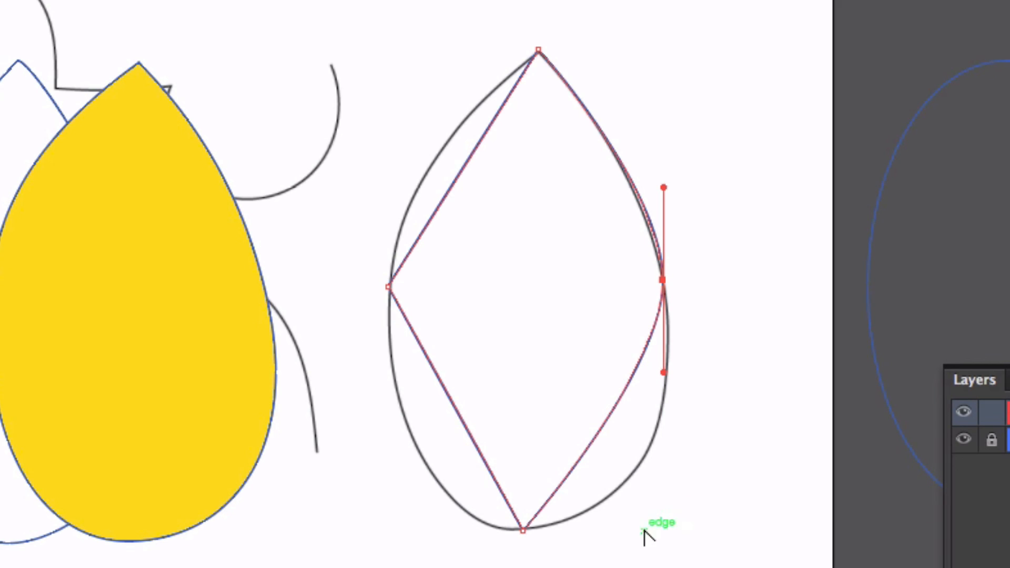
{"action": "left_click_drag", "start_coordinate": [523, 531], "coordinate": [431, 530]}
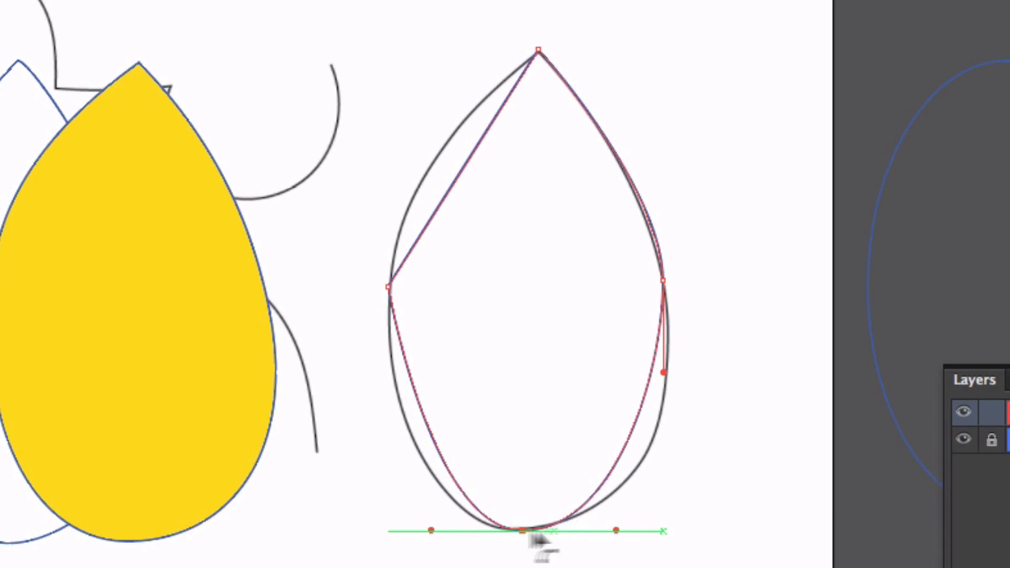
{"action": "left_click_drag", "start_coordinate": [538, 50], "coordinate": [585, 55]}
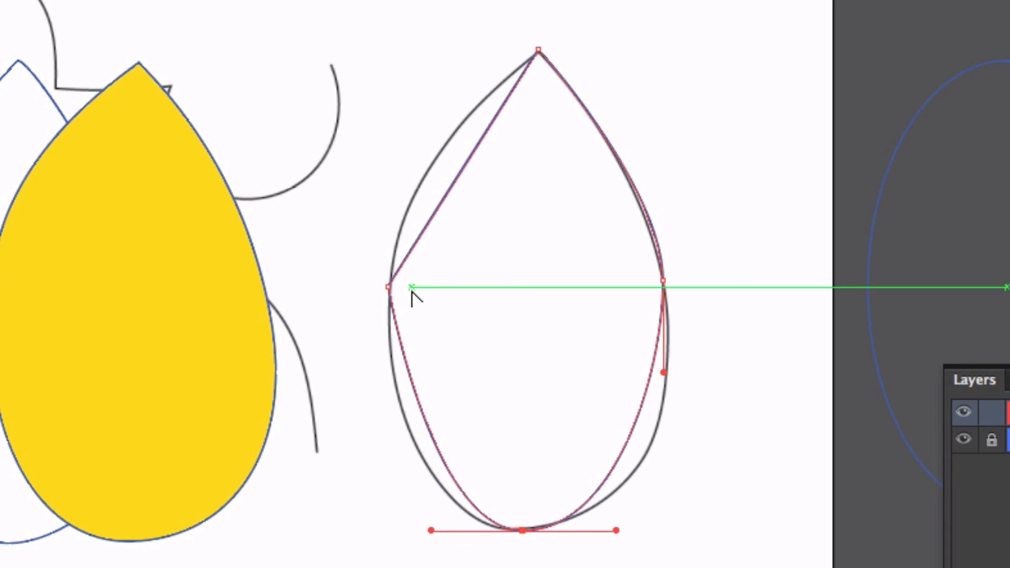
{"action": "left_click_drag", "start_coordinate": [388, 287], "coordinate": [390, 202]}
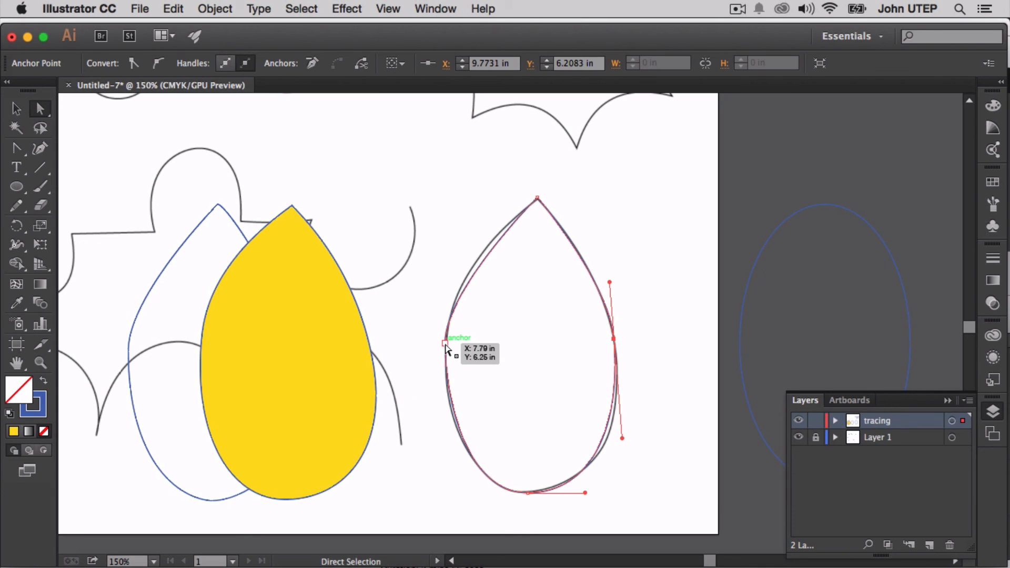
{"action": "left_click_drag", "start_coordinate": [445, 345], "coordinate": [445, 270]}
{"action": "left_click", "coordinate": [678, 450]}
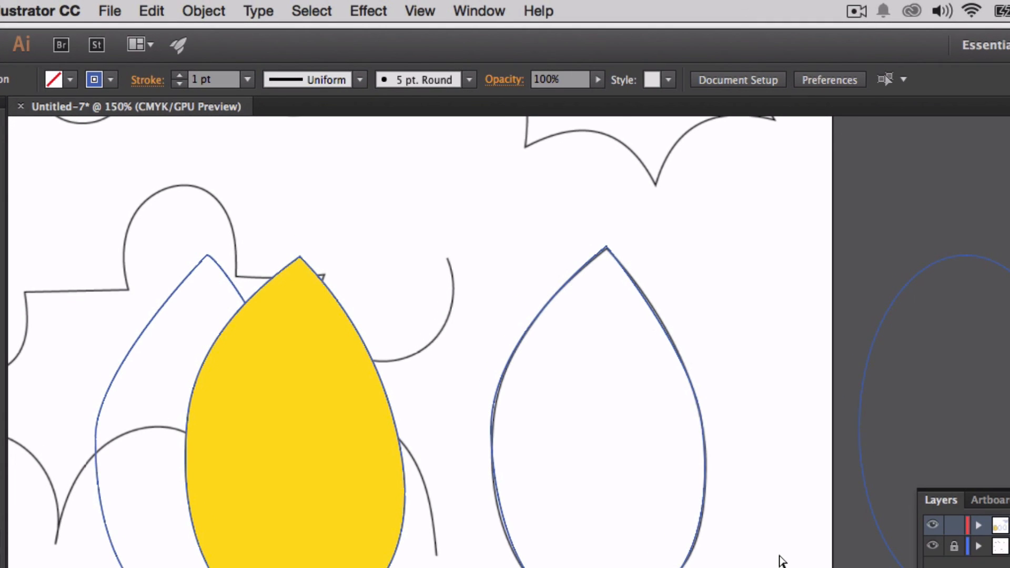
- Save the document to the Desktop as tracing01.ai in Adobe Illustrator format, accepting the default Illustrator CC options
{"action": "left_click", "coordinate": [109, 11]}
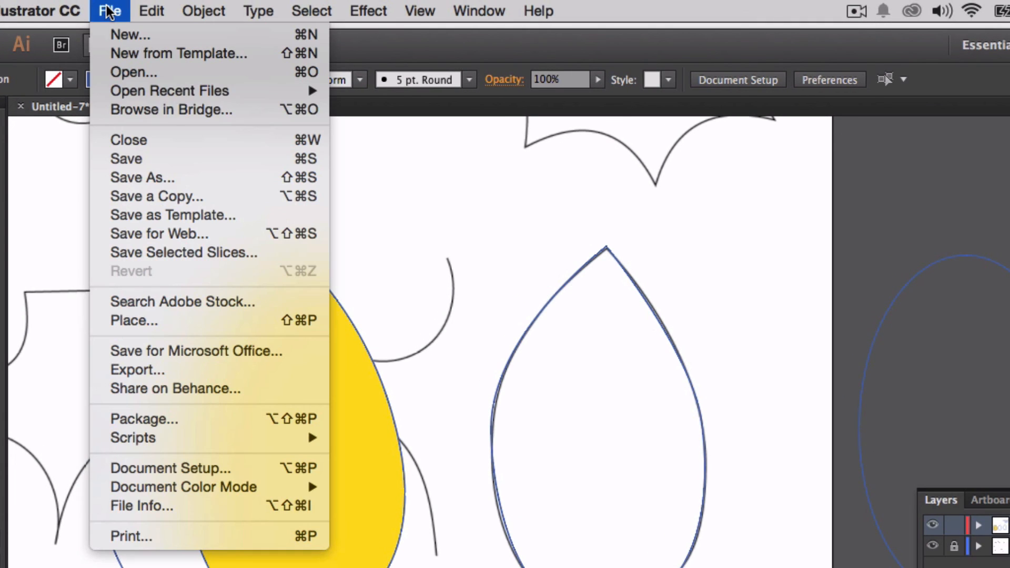
{"action": "left_click", "coordinate": [140, 156]}
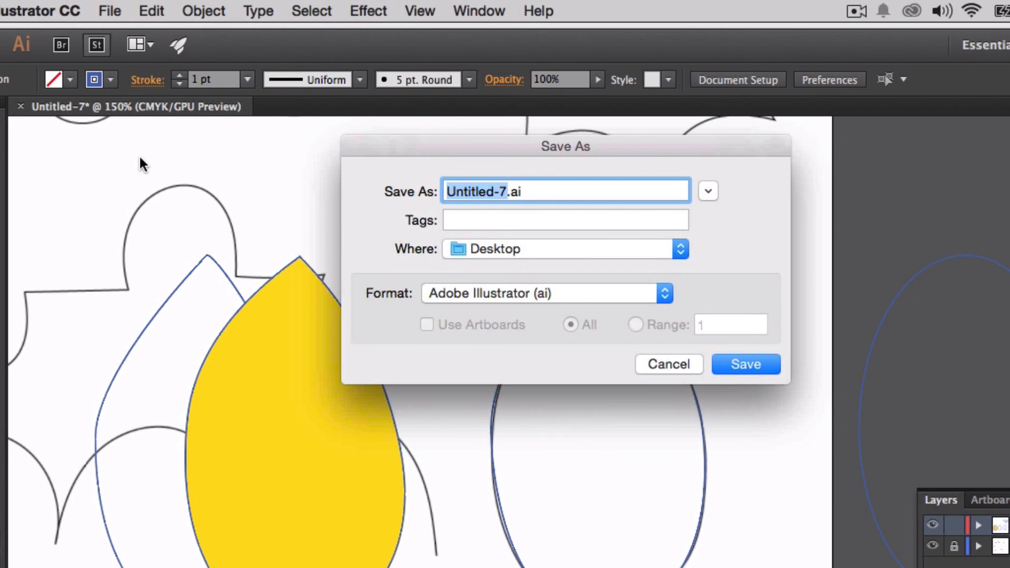
{"action": "type", "text": "tracing"}
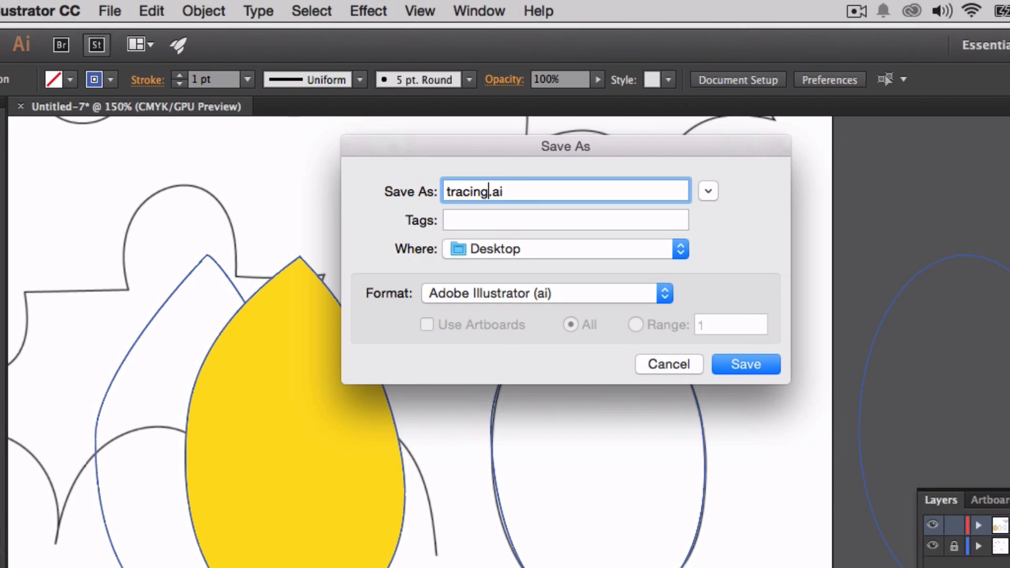
{"action": "type", "text": "01"}
{"action": "left_click", "coordinate": [740, 365]}
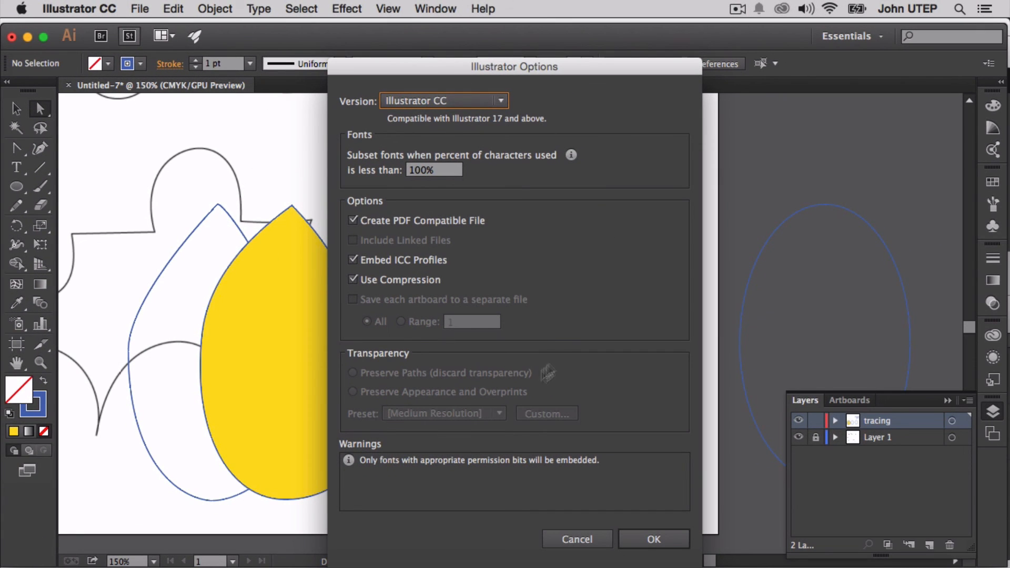
{"action": "left_click", "coordinate": [656, 539]}
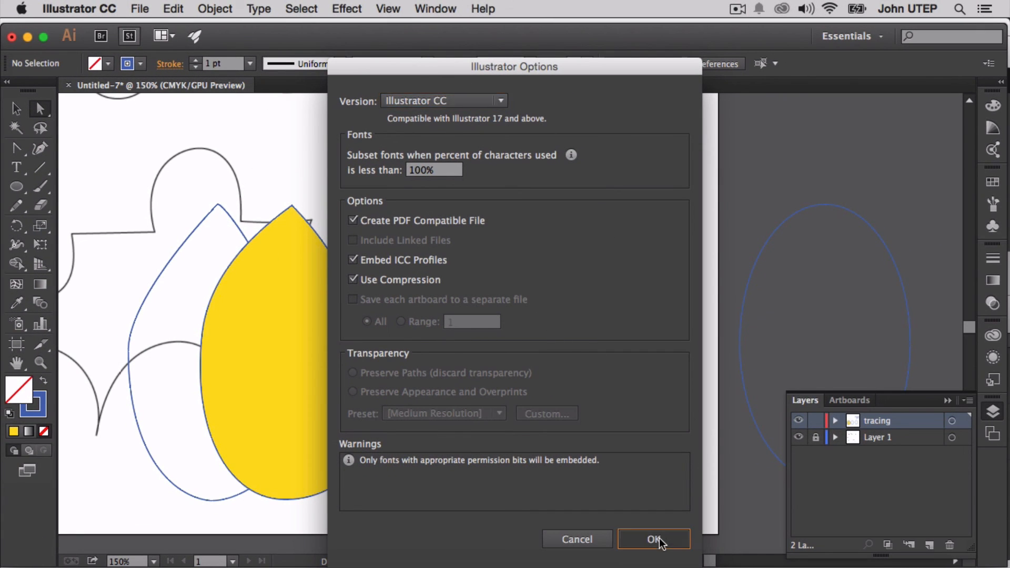